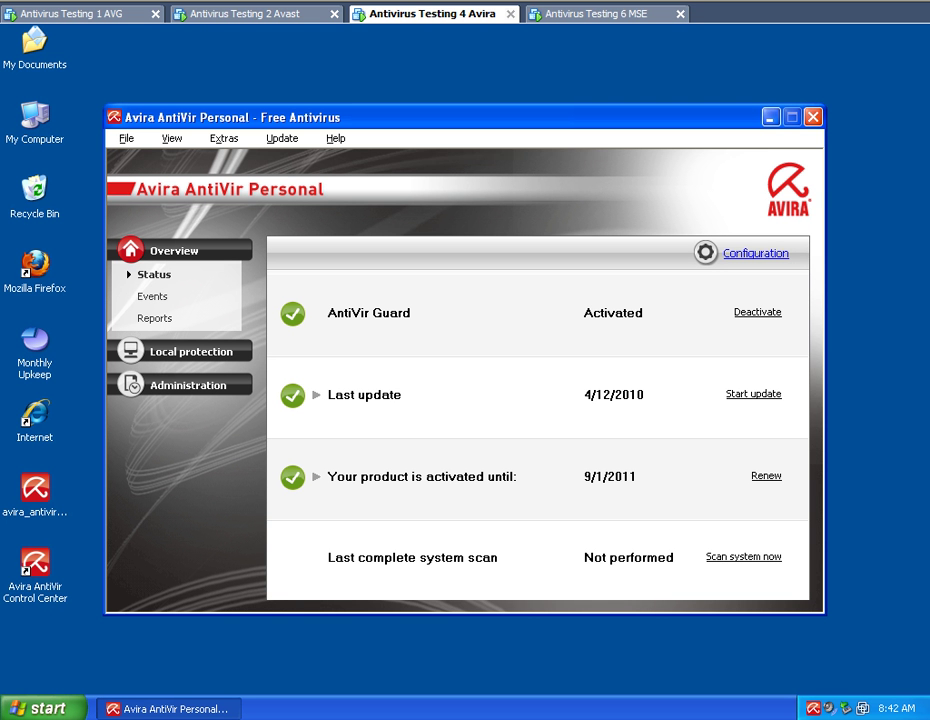
Start an update of Avira AntiVir Personal on the Avira test machine.
left_click(280, 139)
left_click(292, 163)
Dismiss the avast! update summary on the Avast machine and run an avast! program update.
left_click(286, 16)
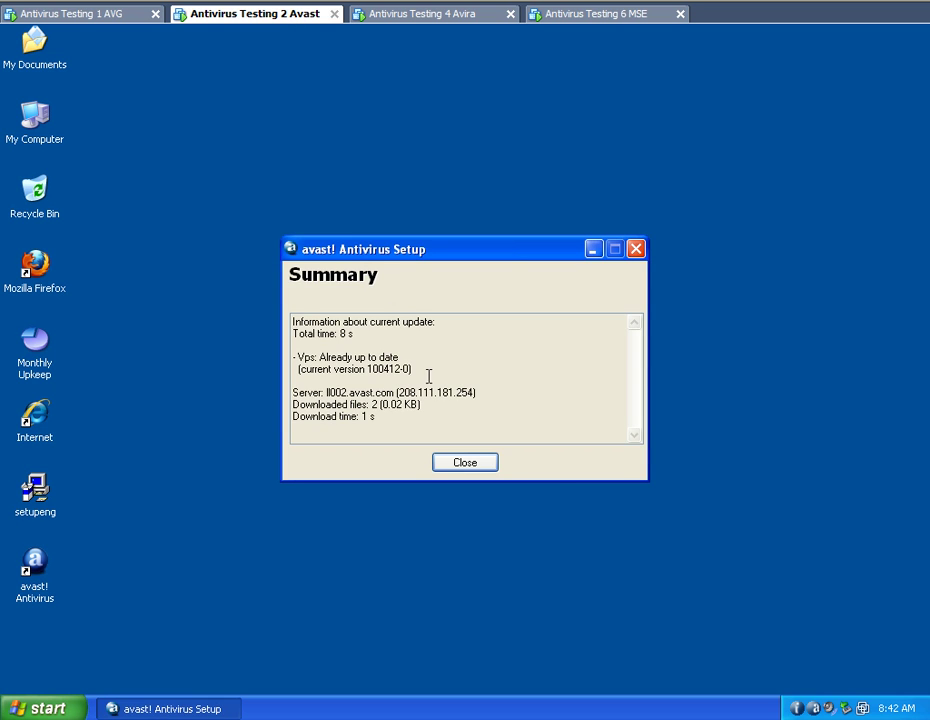
left_click(458, 461)
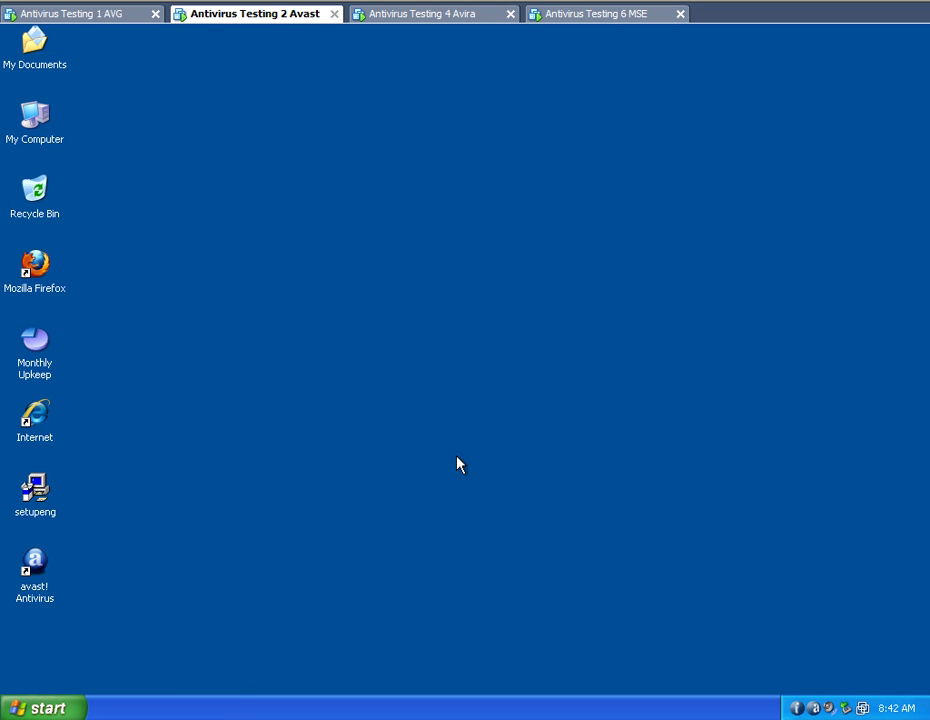
right_click(813, 708)
left_click(835, 594)
Check the update status of the antivirus programs on the AVG, MSE, Avira and Avast machines.
left_click(118, 16)
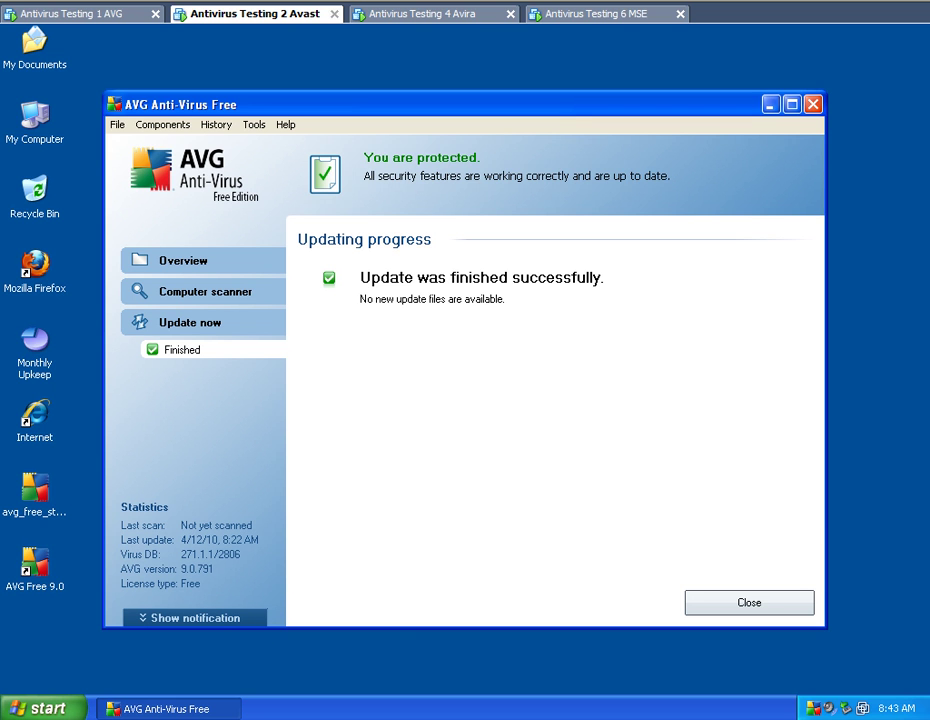
left_click(600, 13)
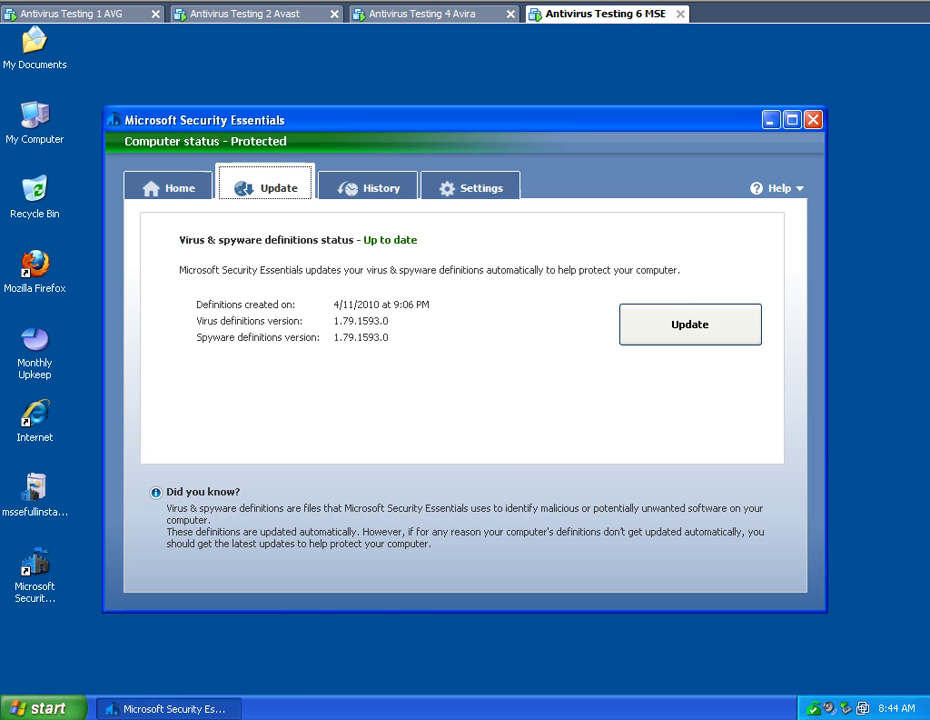
left_click(461, 15)
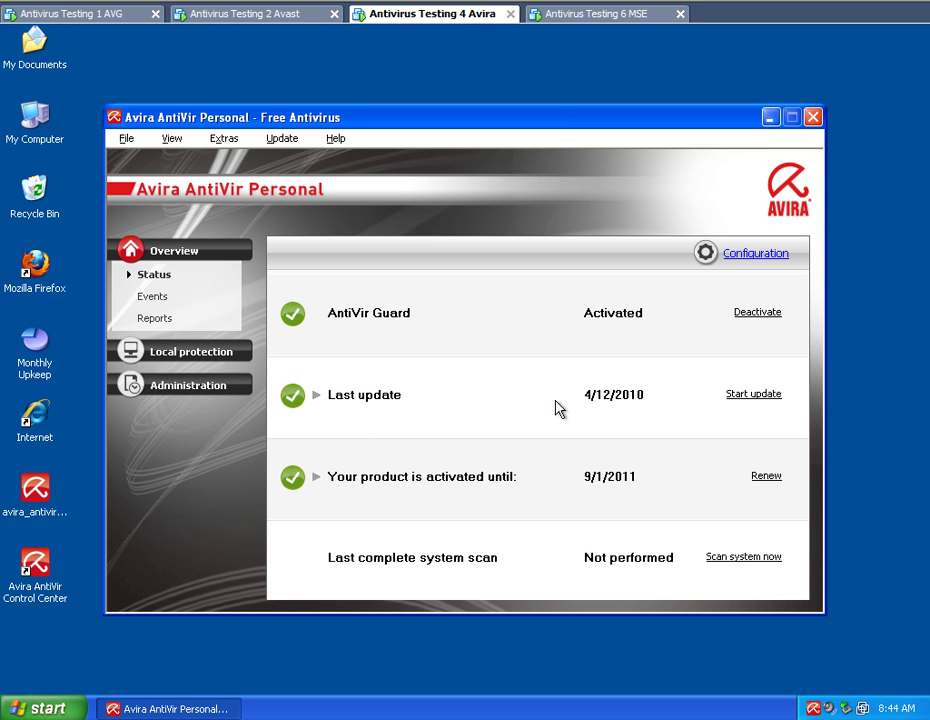
left_click(222, 17)
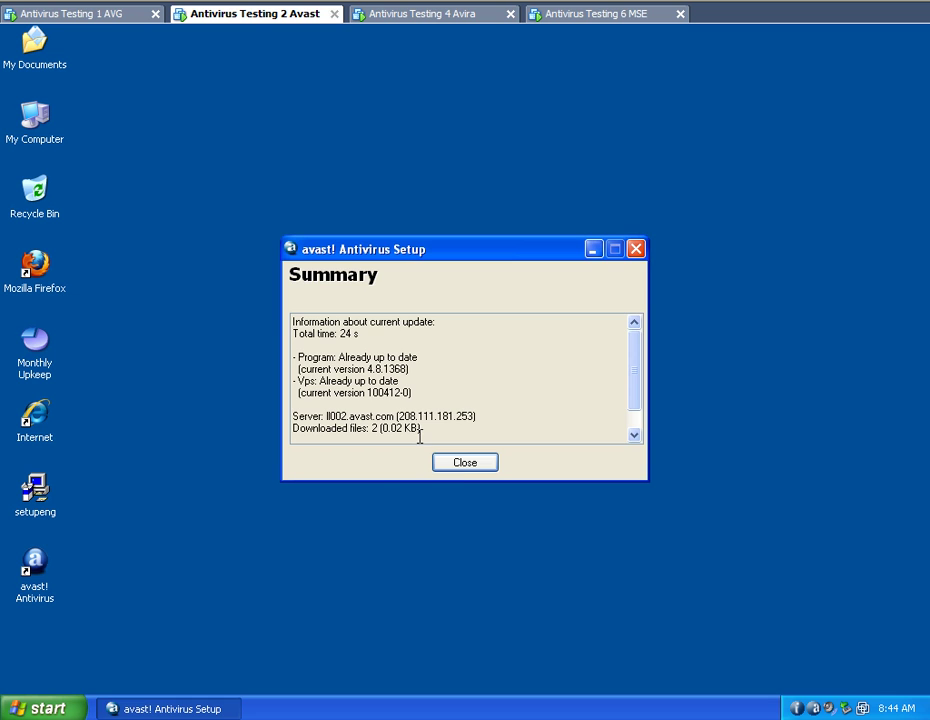
Close the avast! update summary and the AVG Anti-Virus Free window.
left_click(460, 465)
left_click(91, 12)
left_click(813, 104)
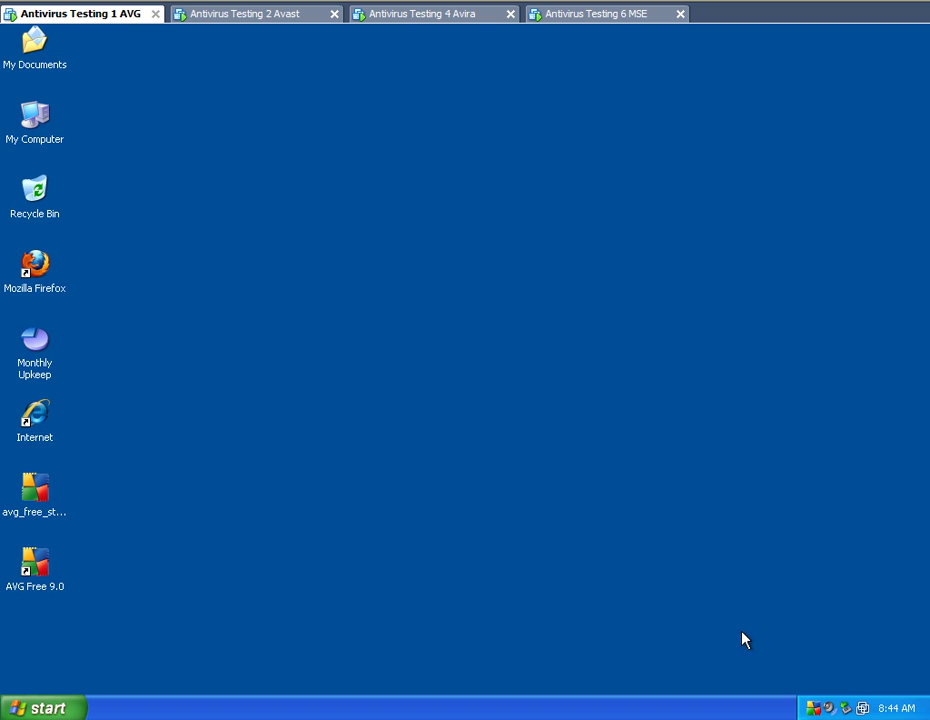
Return to the Avast machine and open the avast! On-Access Scanner.
double_click(813, 709)
left_click(256, 22)
left_click(465, 464)
right_click(813, 708)
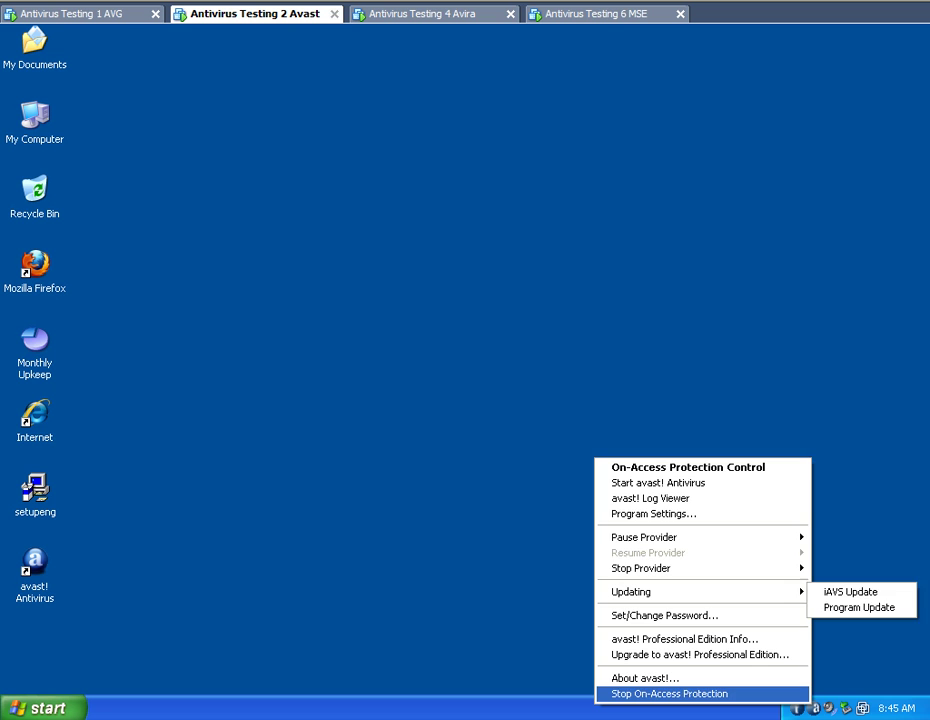
left_click(795, 692)
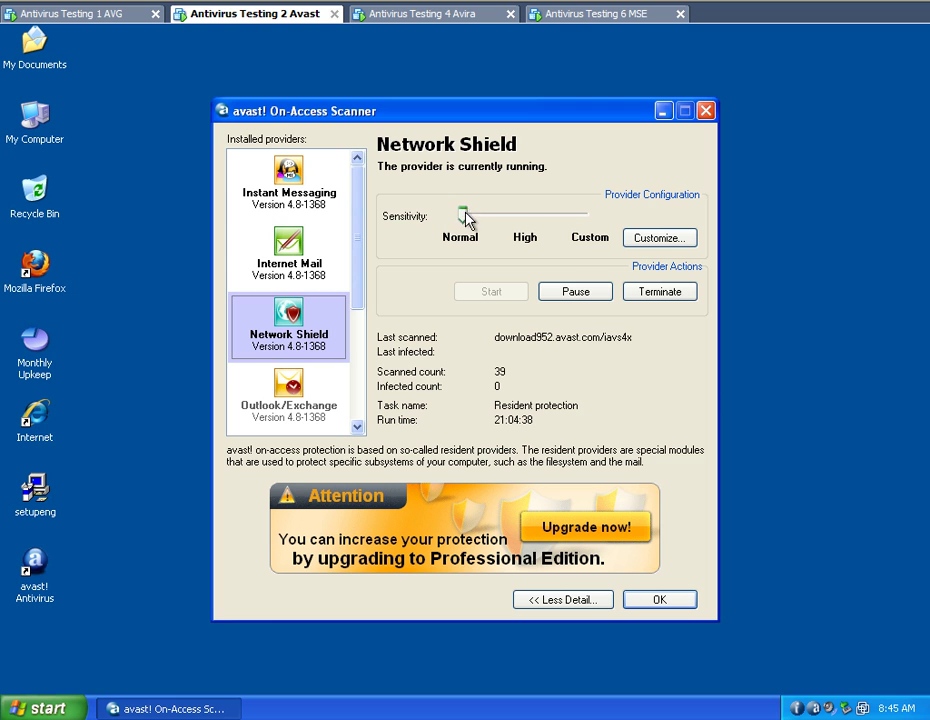
Raise the Network Shield, Standard Shield and Web Shield sensitivity to High in the avast! scanner and confirm the settings.
left_click_drag(465, 216, 503, 220)
left_click_drag(357, 305, 357, 407)
left_click(309, 320)
left_click_drag(460, 215, 490, 220)
left_click(289, 395)
left_click(496, 216)
left_click(492, 218)
left_click(515, 220)
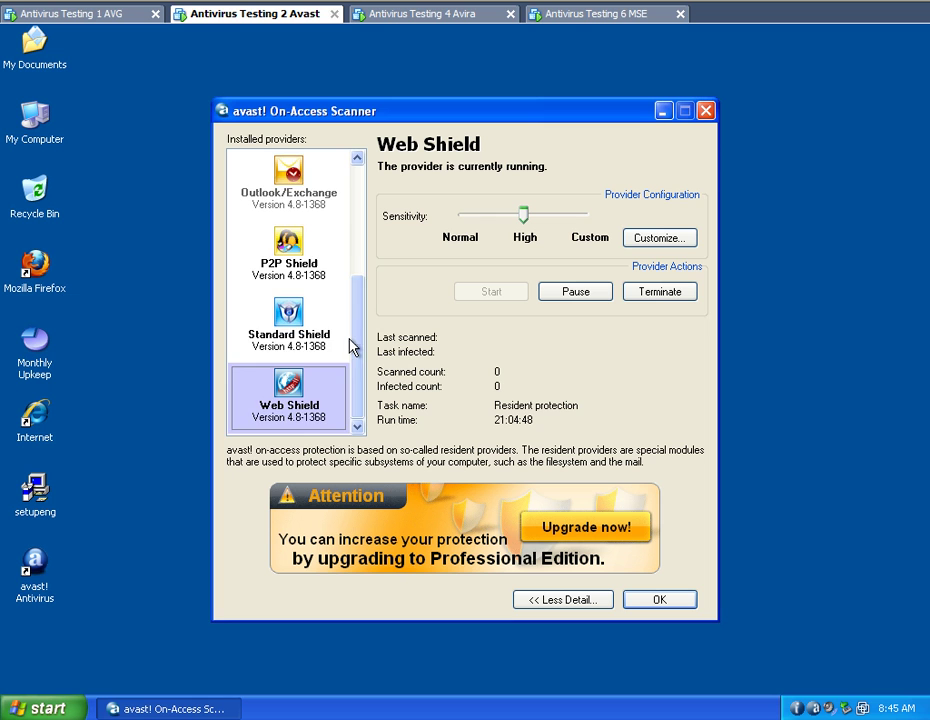
mouse_move(355, 347)
left_mouse_down()
mouse_move(359, 210)
mouse_move(359, 355)
left_mouse_up()
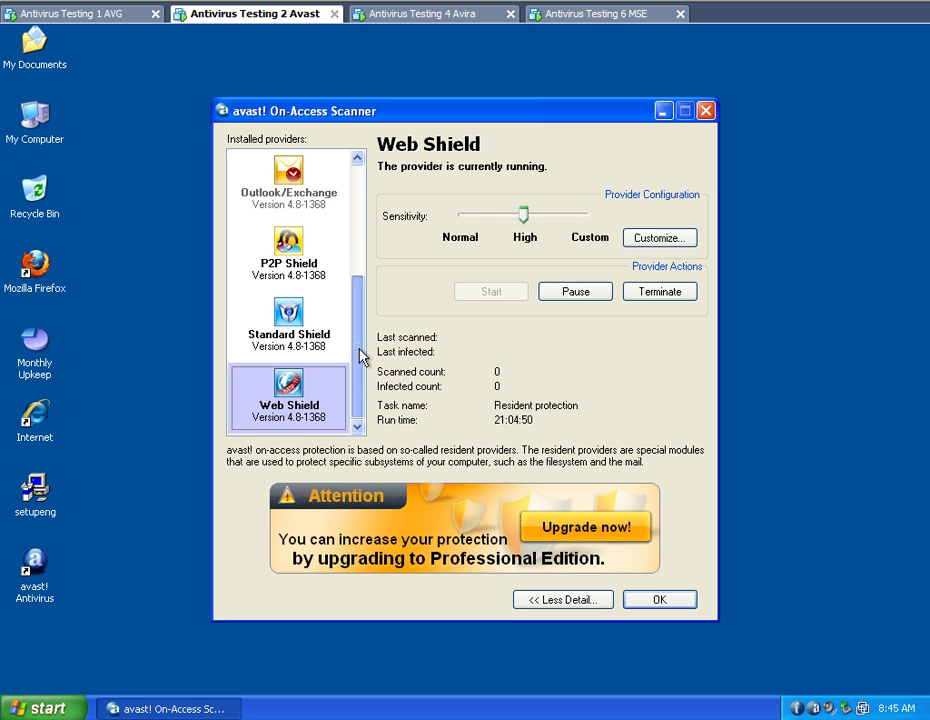
left_click(667, 600)
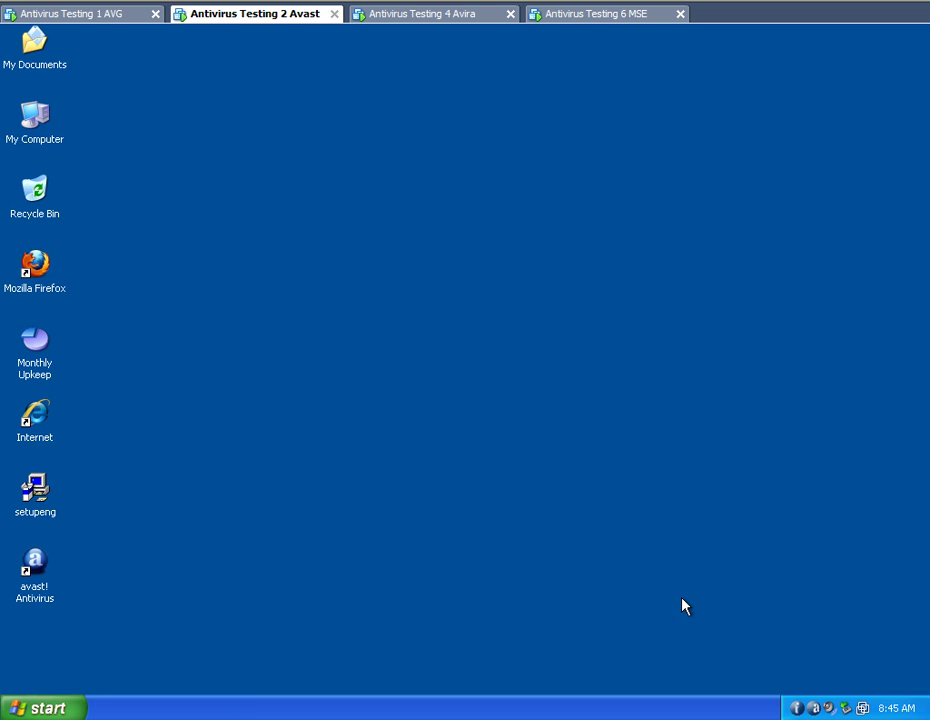
Open Avira's configuration on the Avira machine and select all extended threat categories under General.
left_click(394, 18)
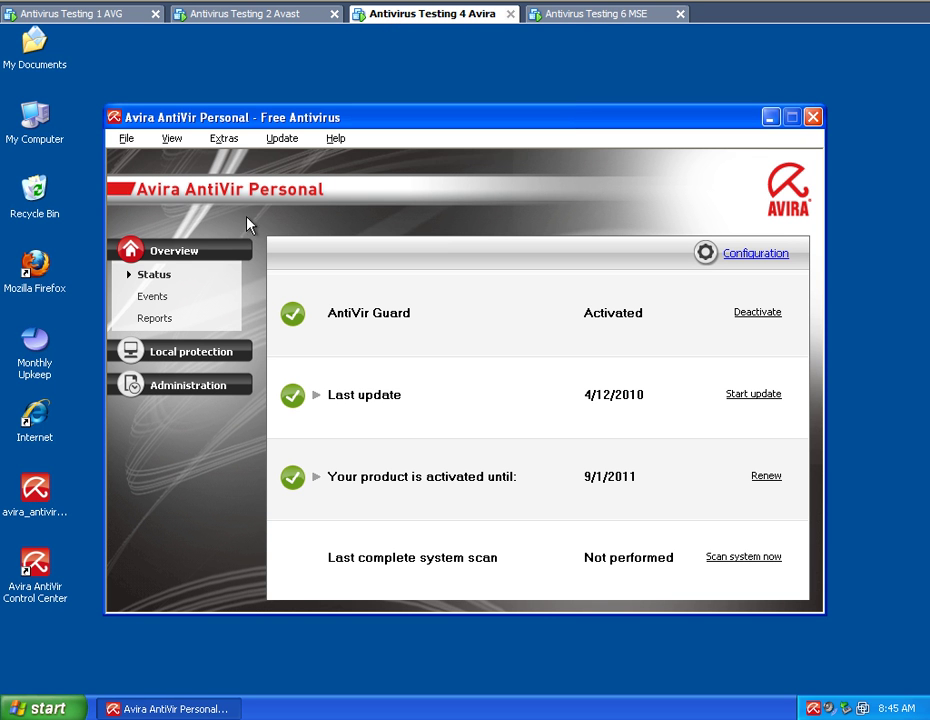
left_click(232, 140)
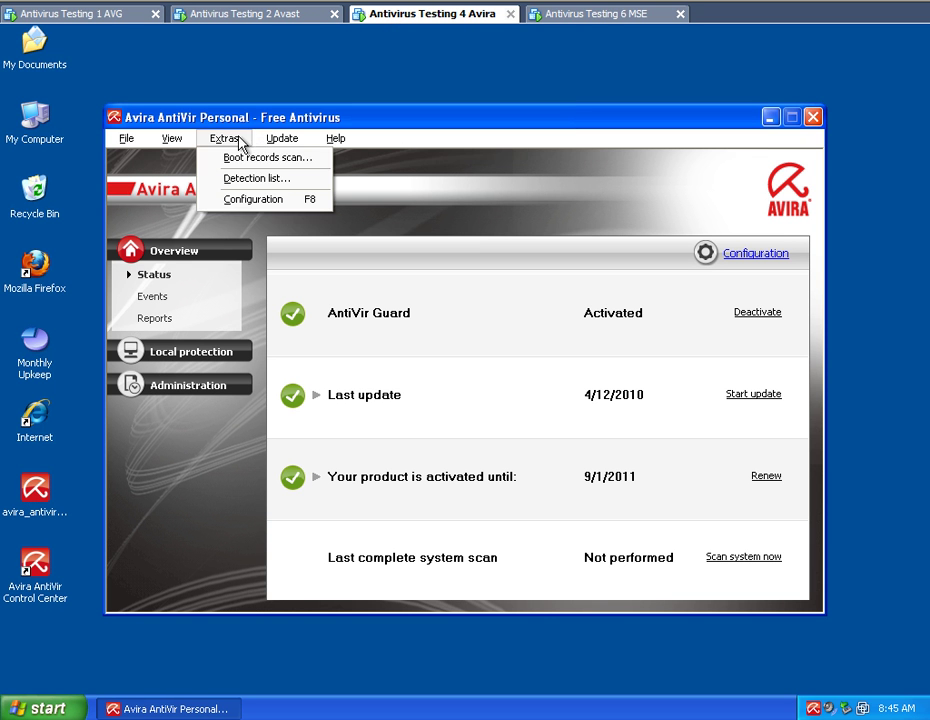
left_click(257, 200)
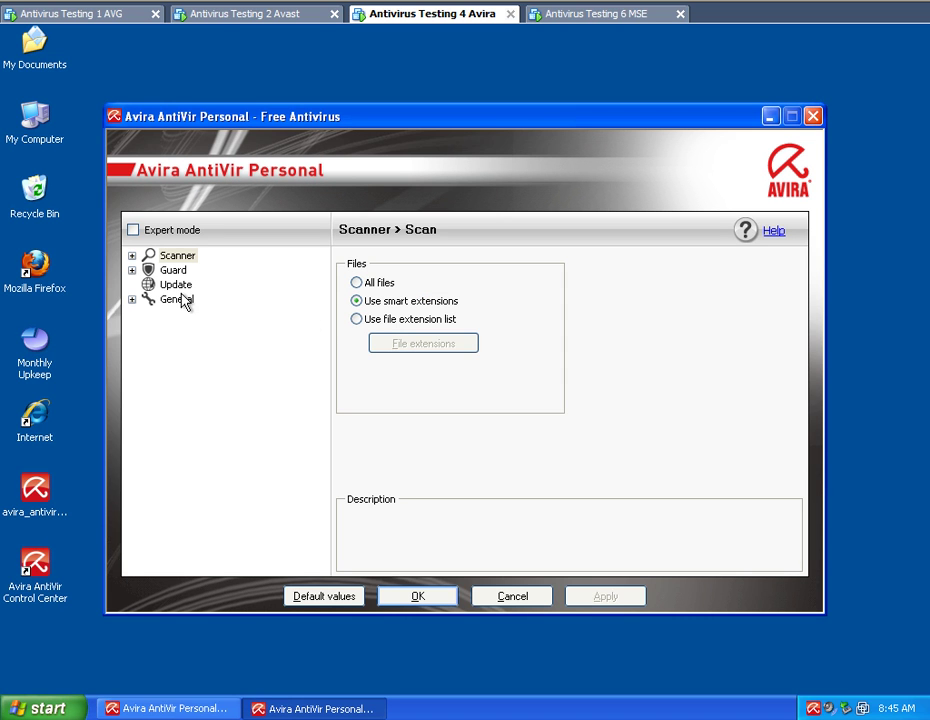
left_click(134, 299)
left_click(377, 422)
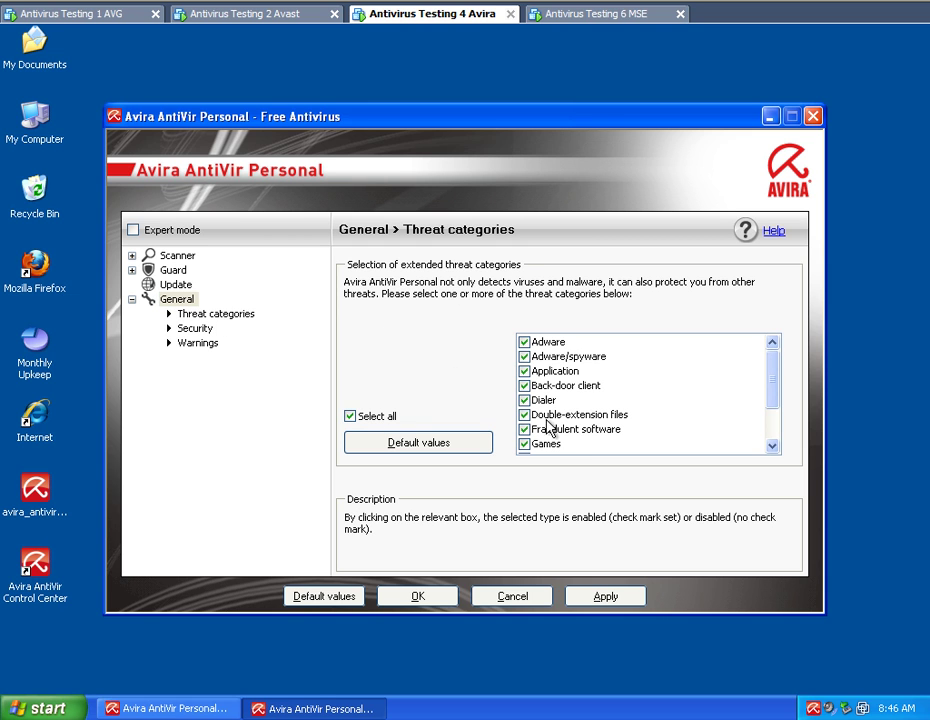
Exclude Games and Jokes from the selected extended threat categories.
left_click_drag(775, 381, 760, 417)
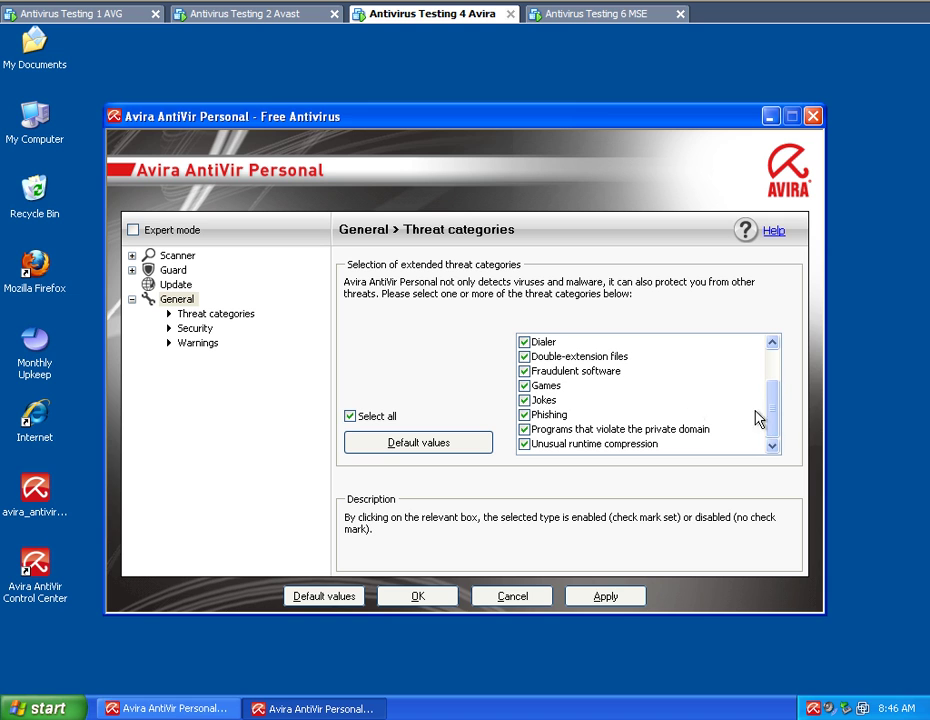
left_click(532, 389)
left_click(524, 386)
left_click(524, 400)
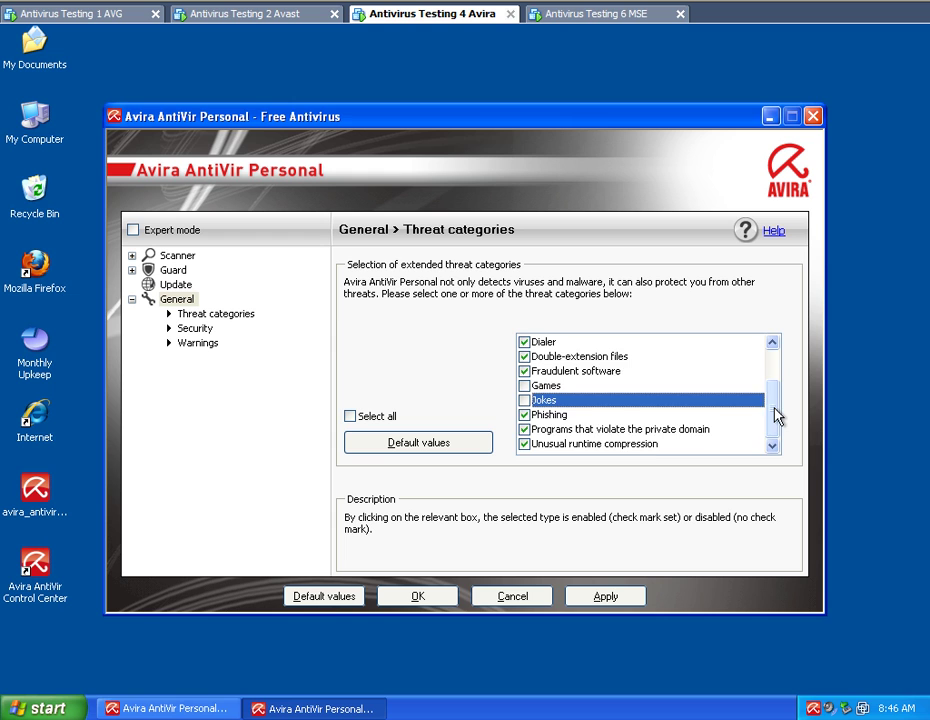
left_click_drag(777, 416, 778, 384)
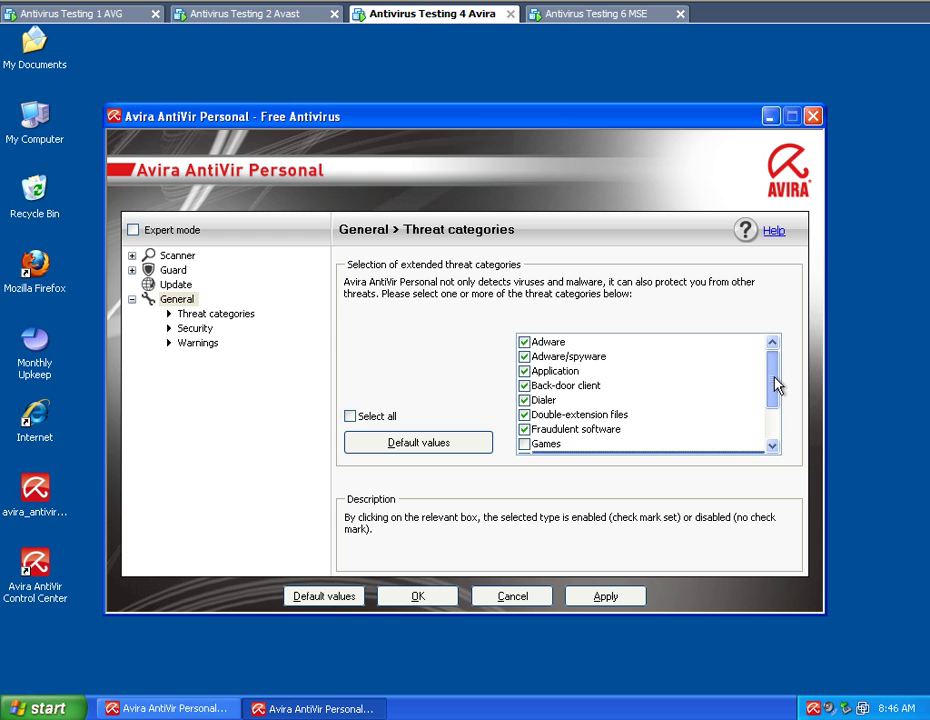
Review the General threat, security and warning settings, save the Avira configuration and close the Avira window.
left_click(203, 317)
left_click(198, 331)
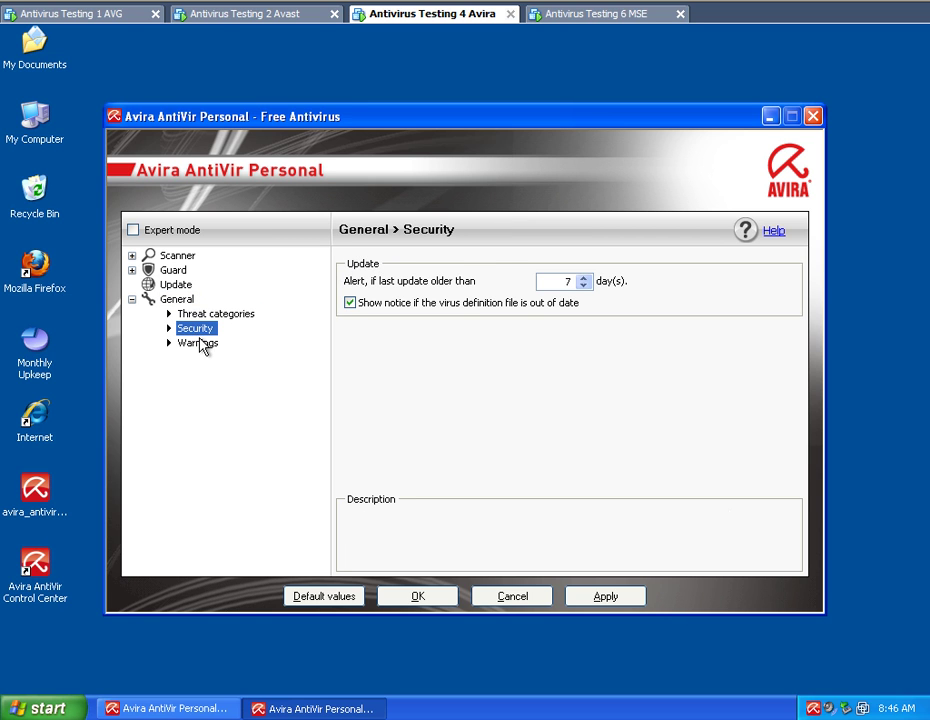
left_click(200, 343)
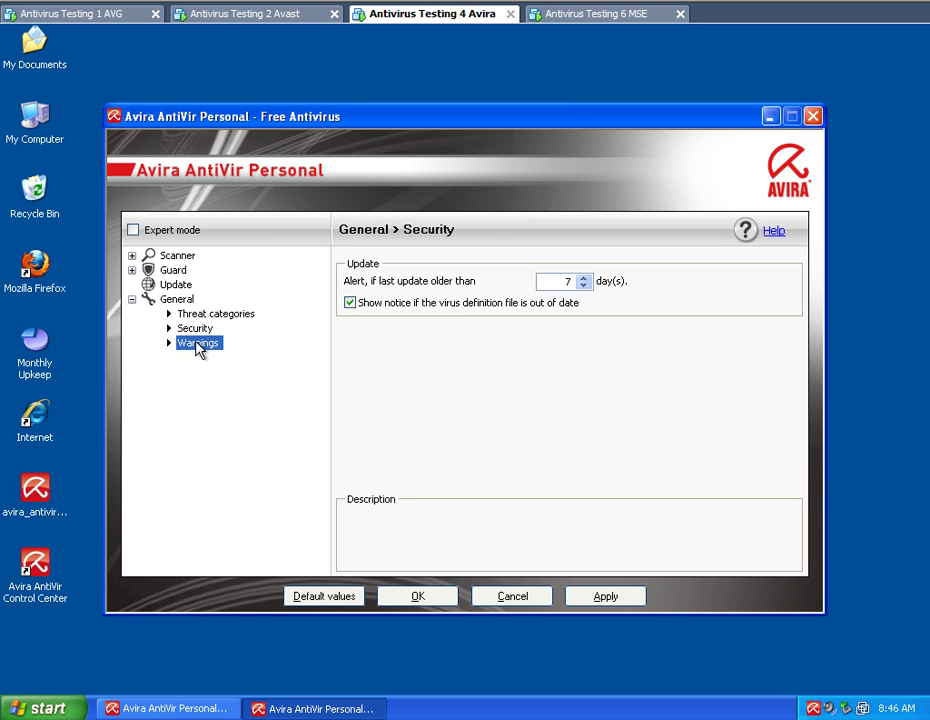
left_click(414, 597)
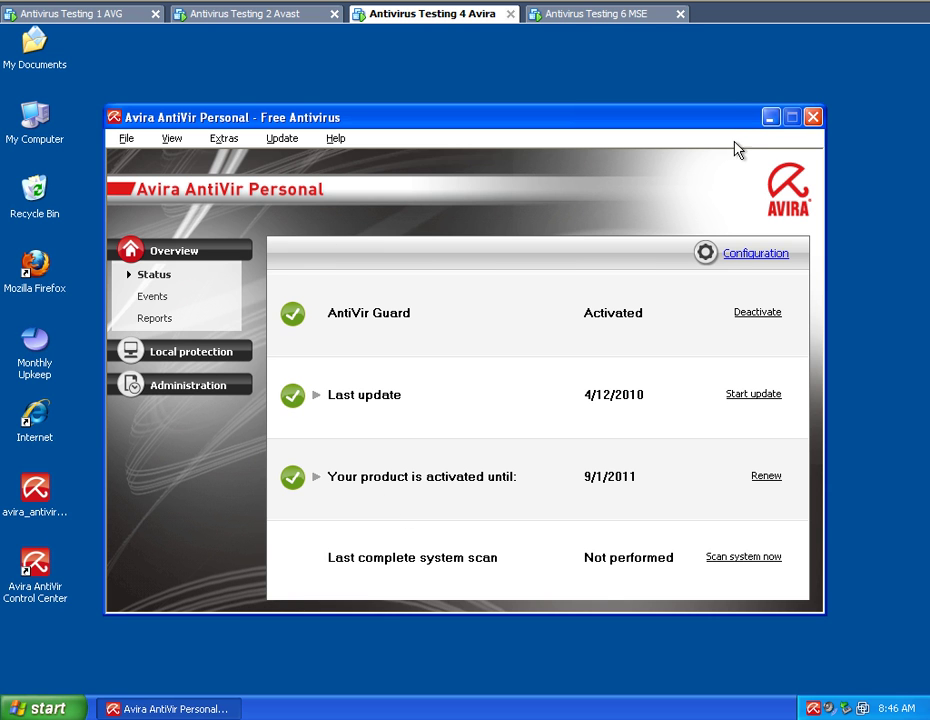
left_click(813, 117)
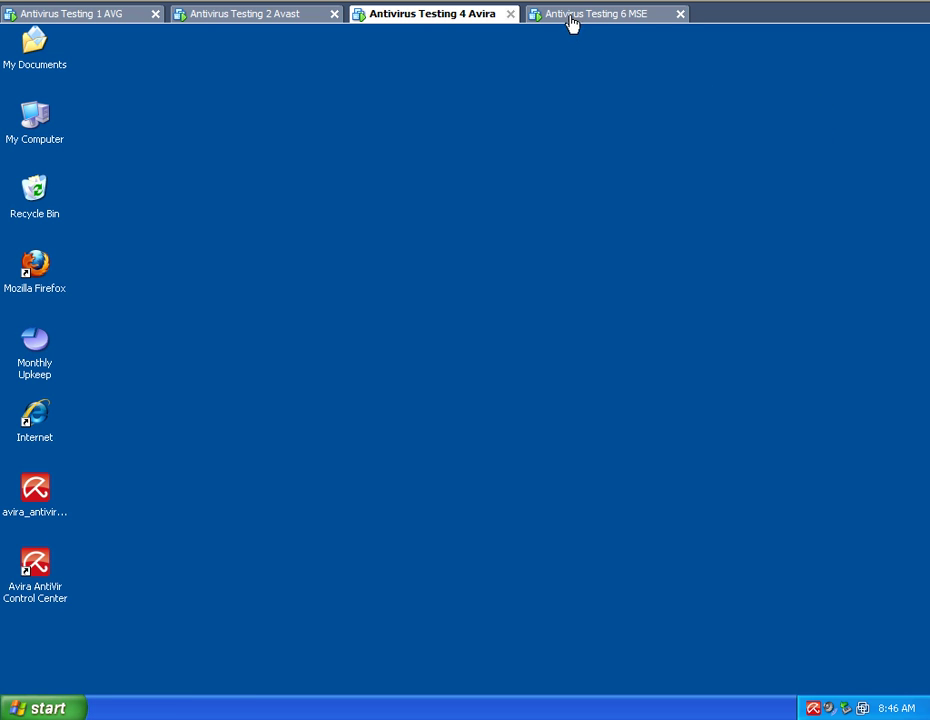
Review the Microsoft Security Essentials settings, from Microsoft SpyNet to the scheduled scan, and close the program without saving changes.
left_click(571, 18)
left_click(473, 190)
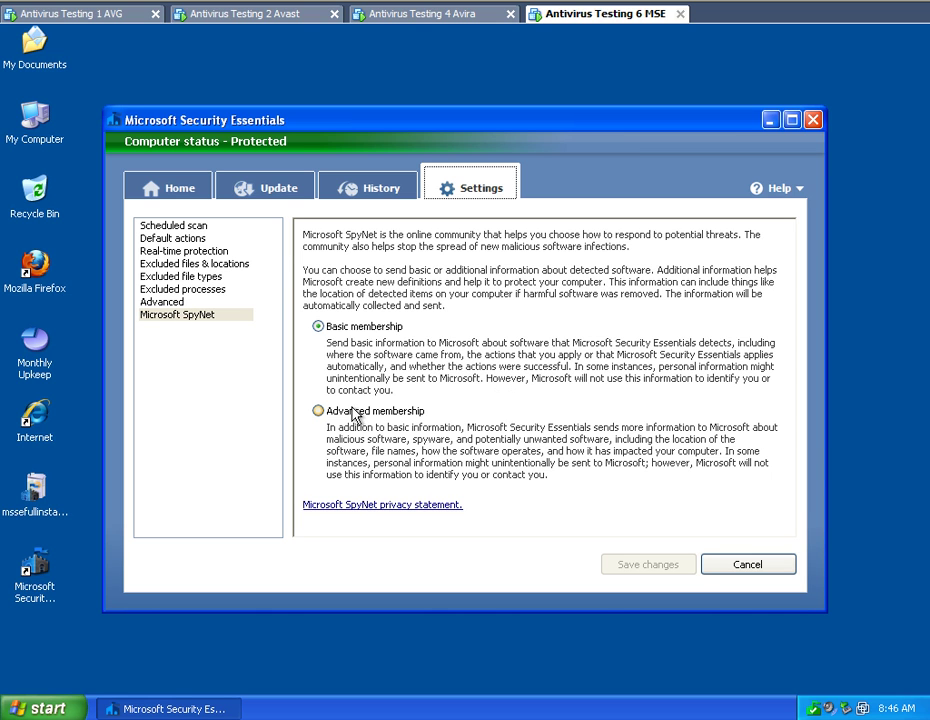
left_click(170, 302)
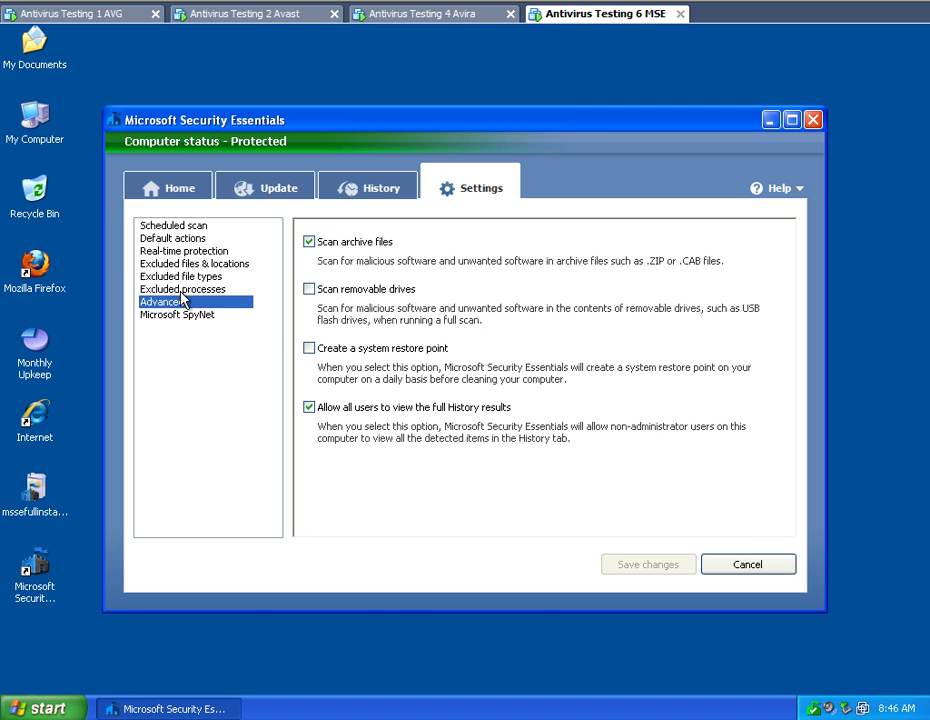
left_click(183, 289)
left_click(183, 276)
left_click(185, 263)
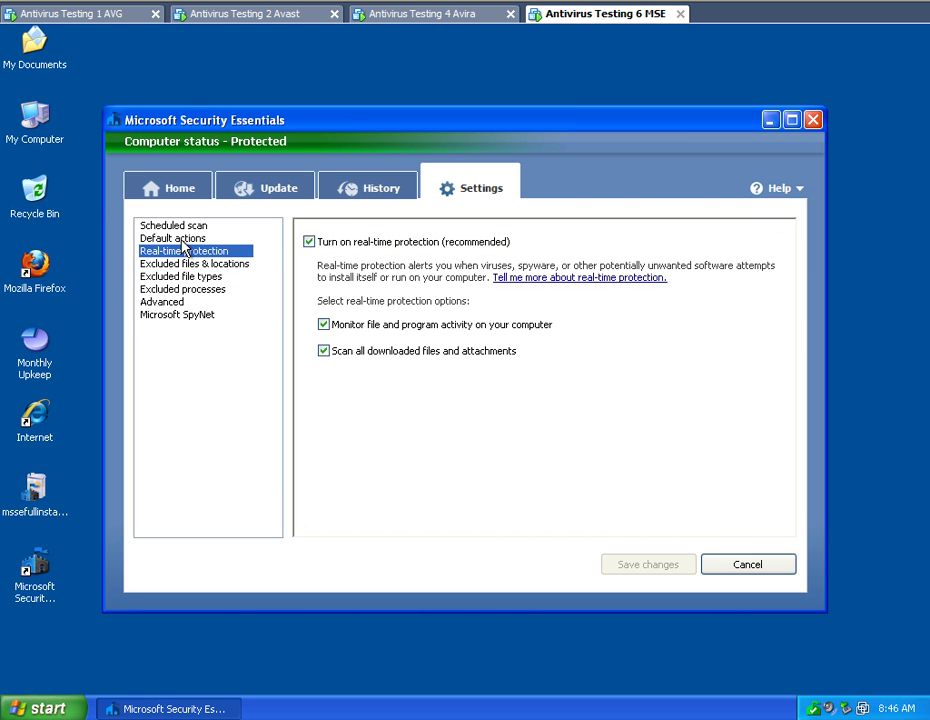
left_click(182, 240)
left_click(183, 228)
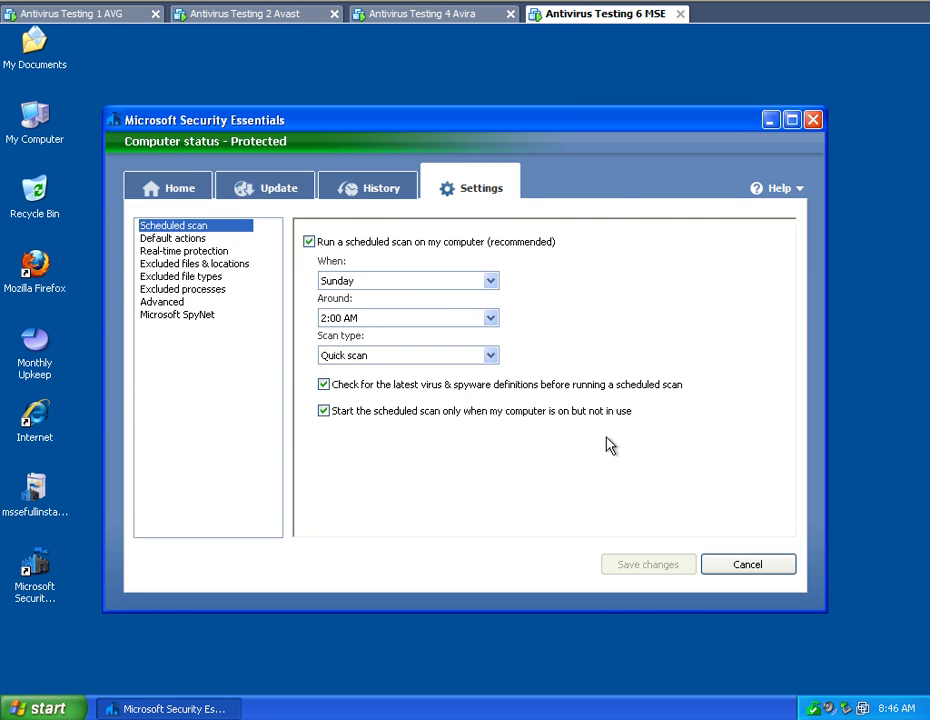
left_click(753, 569)
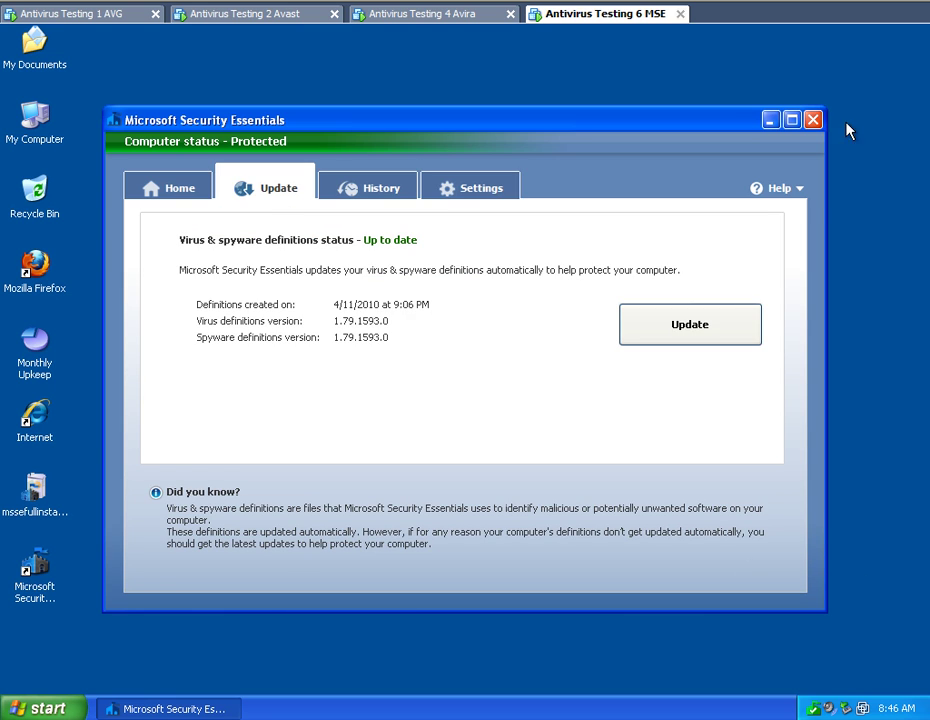
left_click(814, 120)
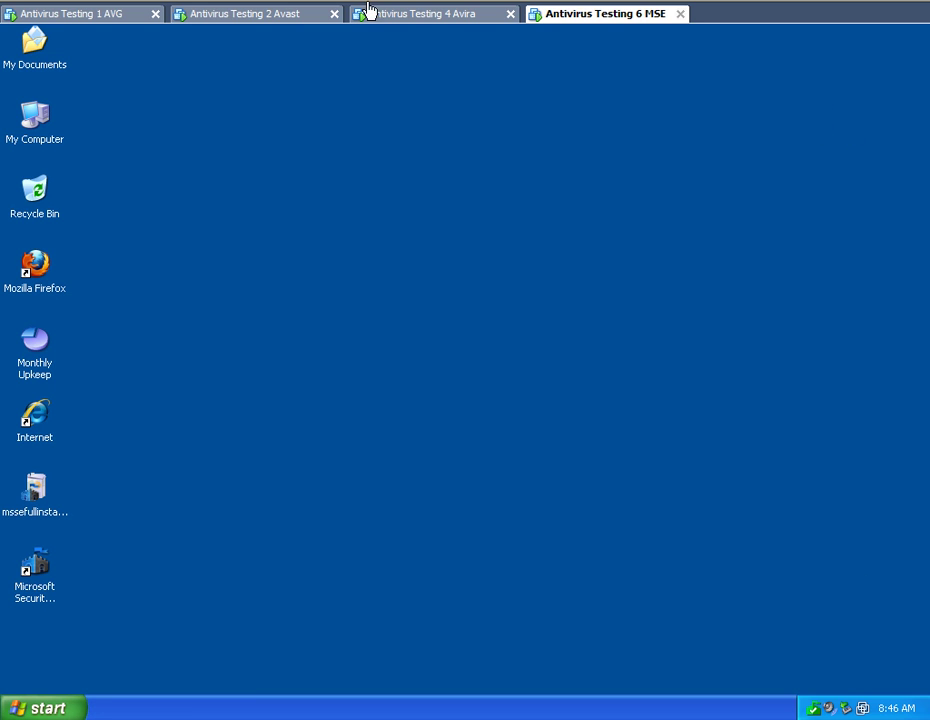
In AVG's advanced settings, enable Resident Shield's tracking cookie scan, enhanced Potentially Unwanted Programs reporting and Auto-heal.
left_click(118, 14)
left_click(46, 574)
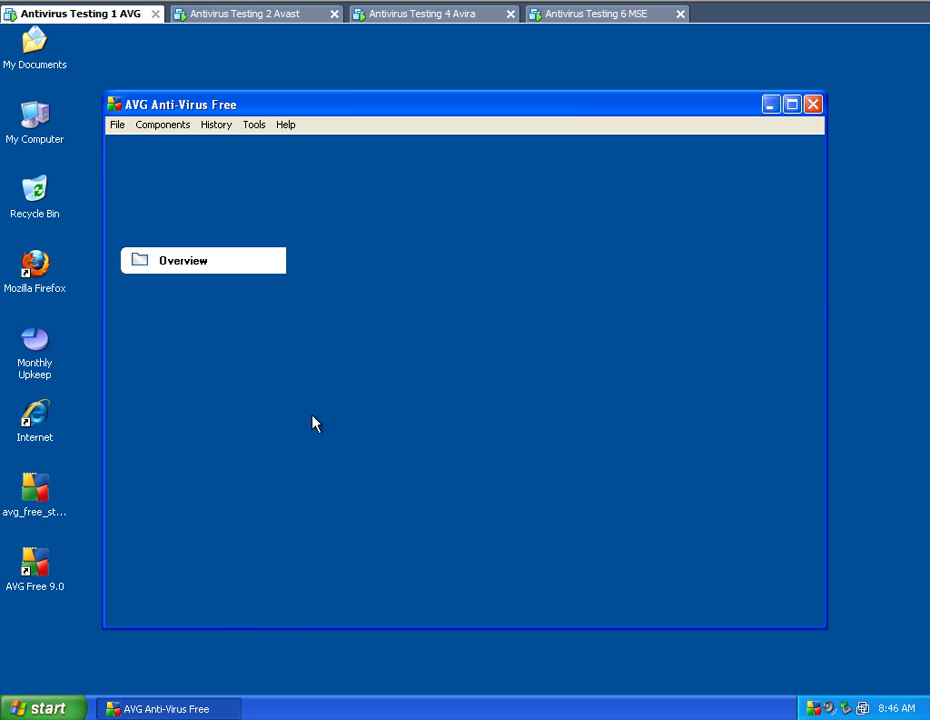
left_click(254, 125)
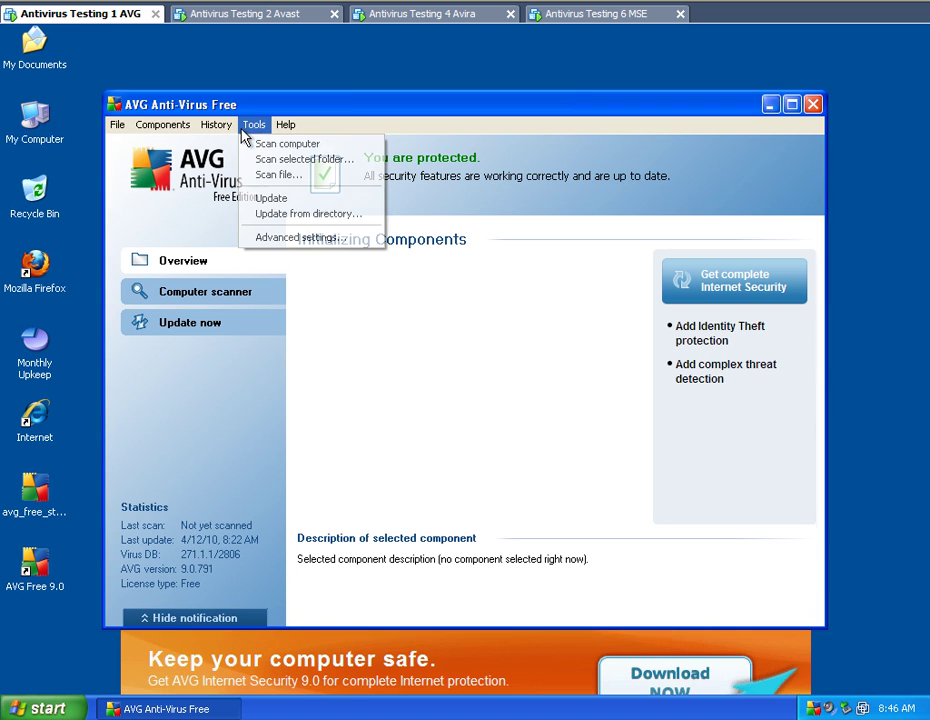
left_click(290, 239)
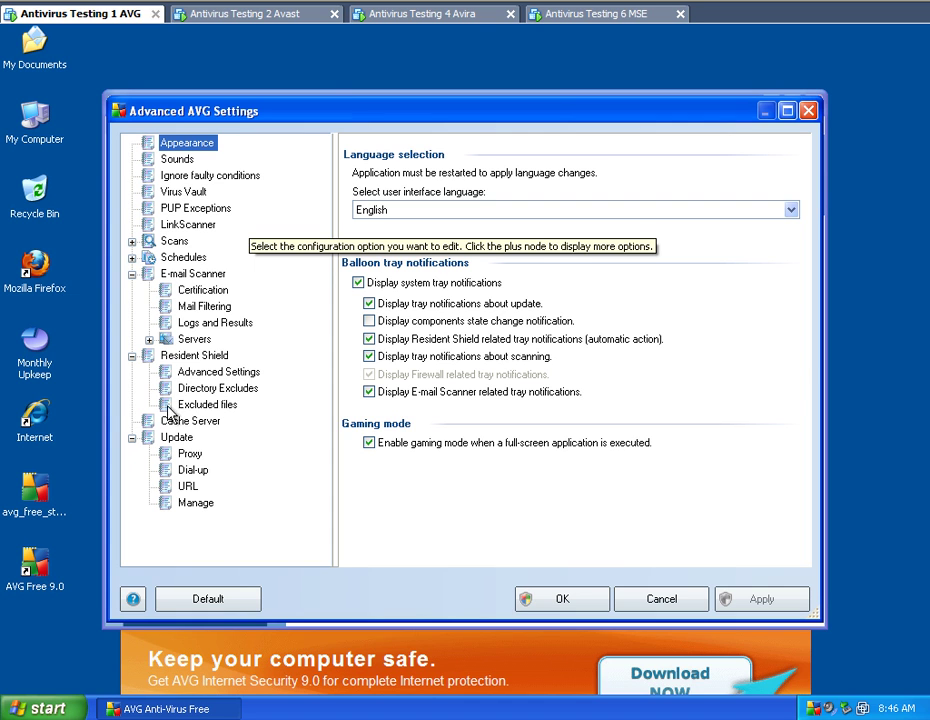
left_click(195, 360)
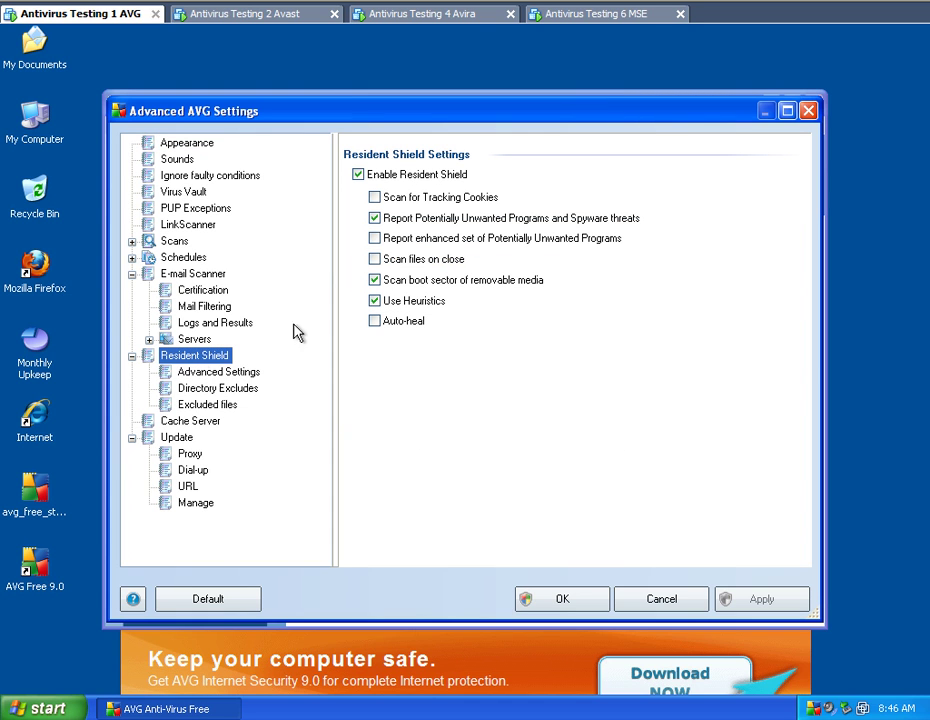
left_click(389, 199)
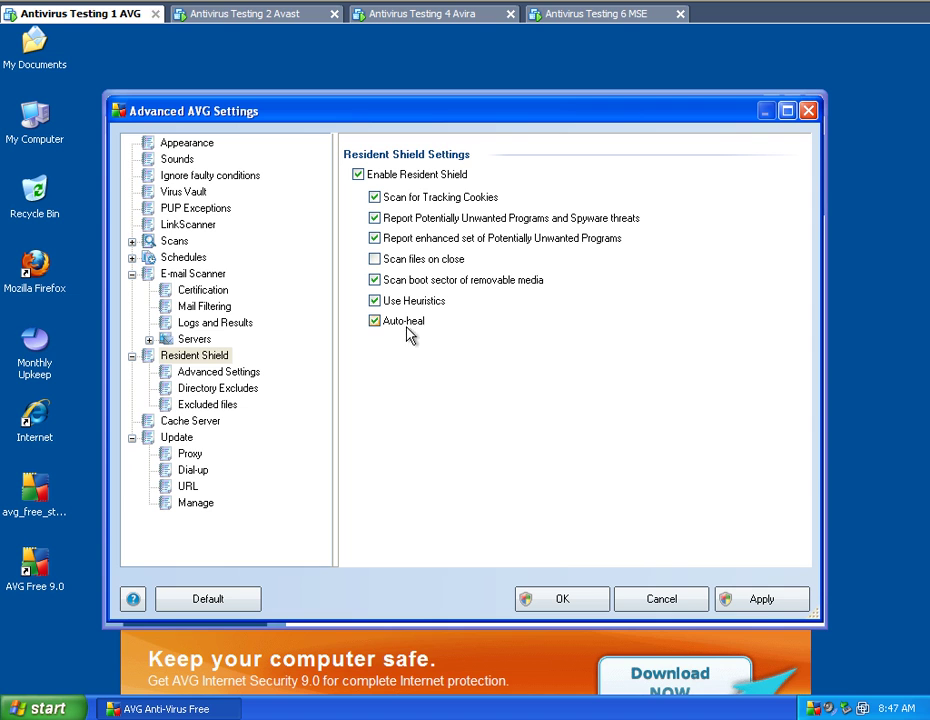
Review Resident Shield's advanced settings, directory excludes and excluded files, and save the AVG settings.
left_click(222, 373)
left_click(219, 389)
left_click(186, 404)
left_click(580, 605)
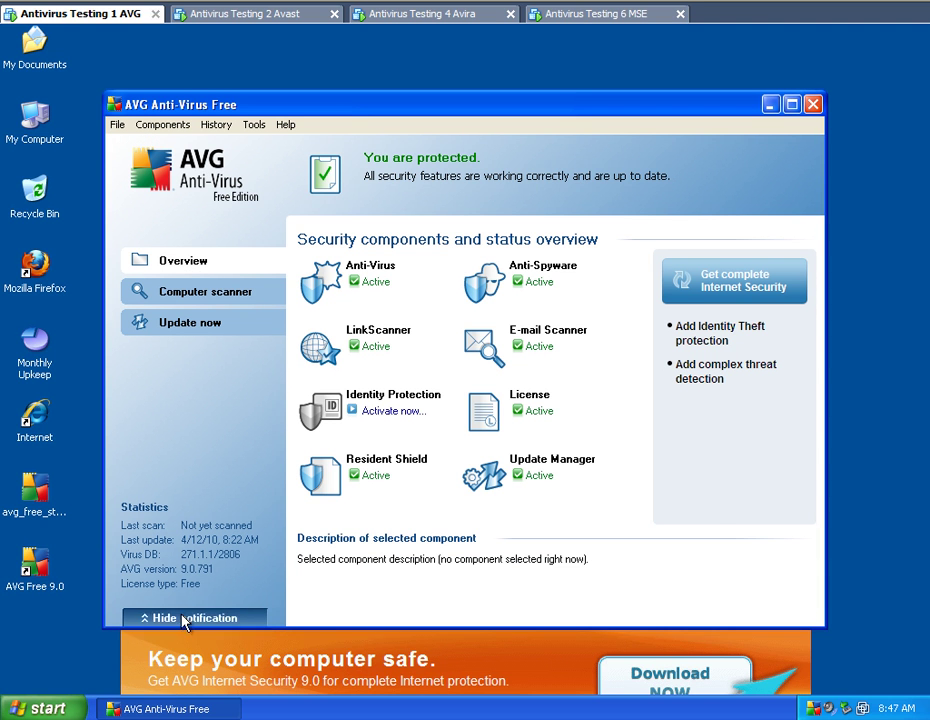
Hide the AVG notification banner and close the AVG window.
left_click(185, 619)
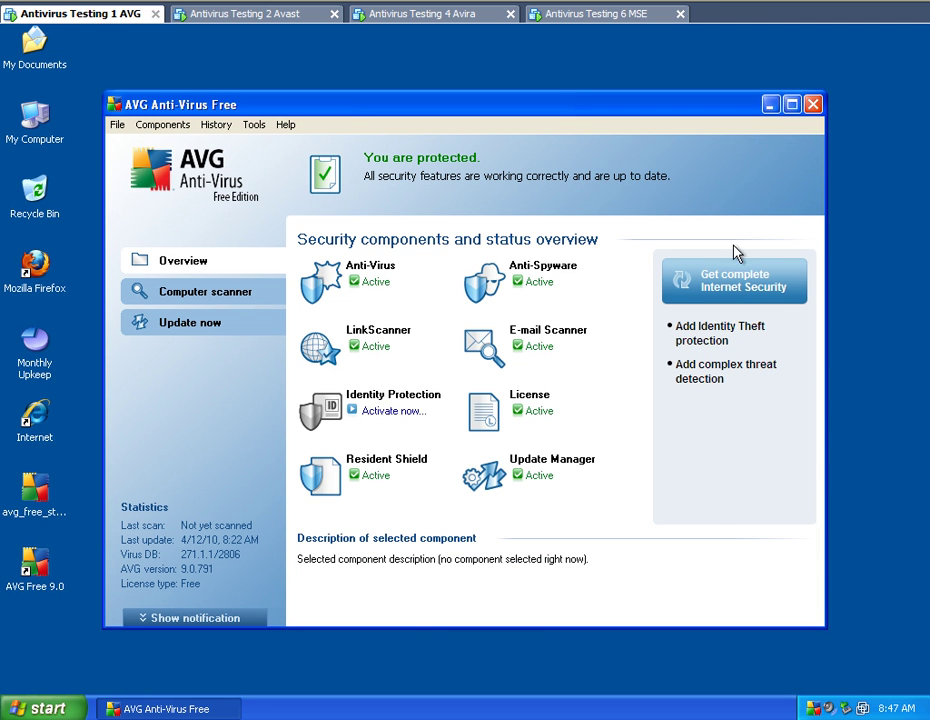
left_click(813, 105)
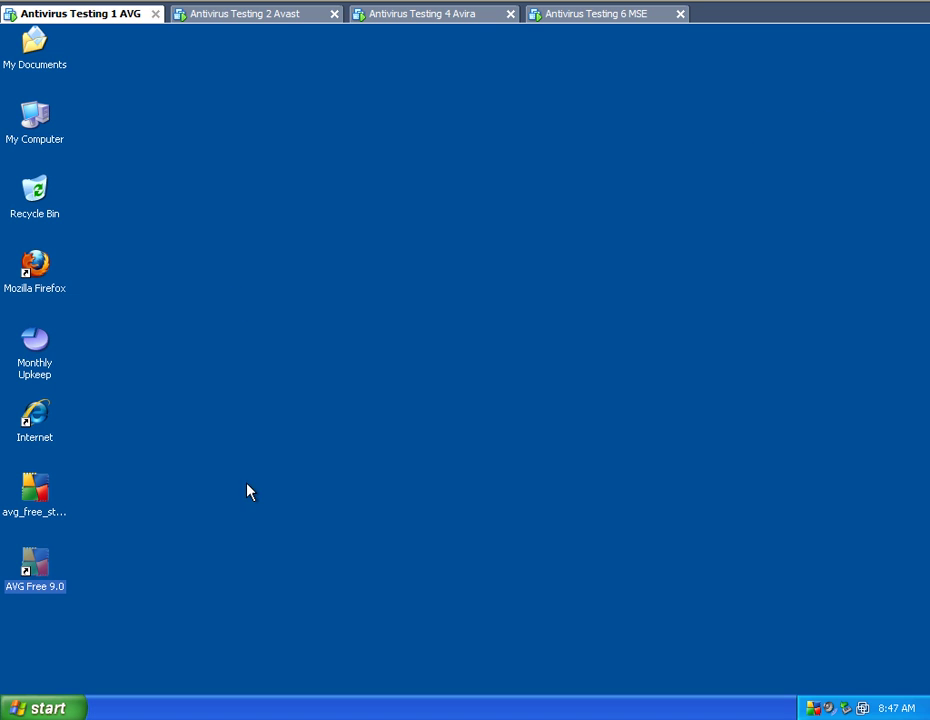
Look over the desktops of the AVG, Avast, Avira and MSE virtual machines.
left_click(280, 19)
left_click(453, 20)
left_click(571, 20)
left_click(131, 20)
right_click(119, 15)
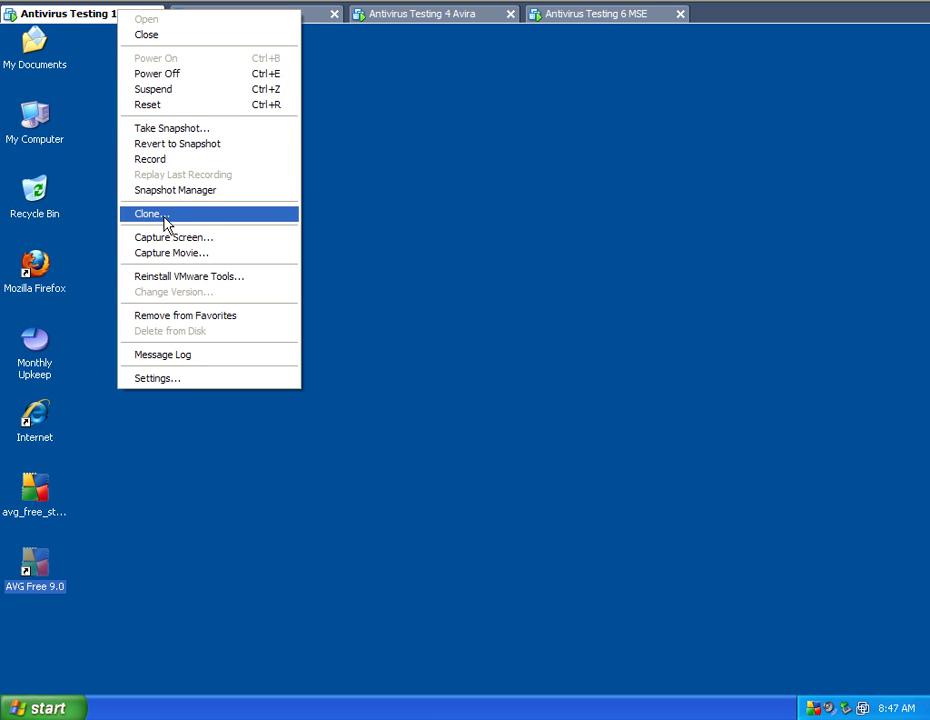
left_click(401, 216)
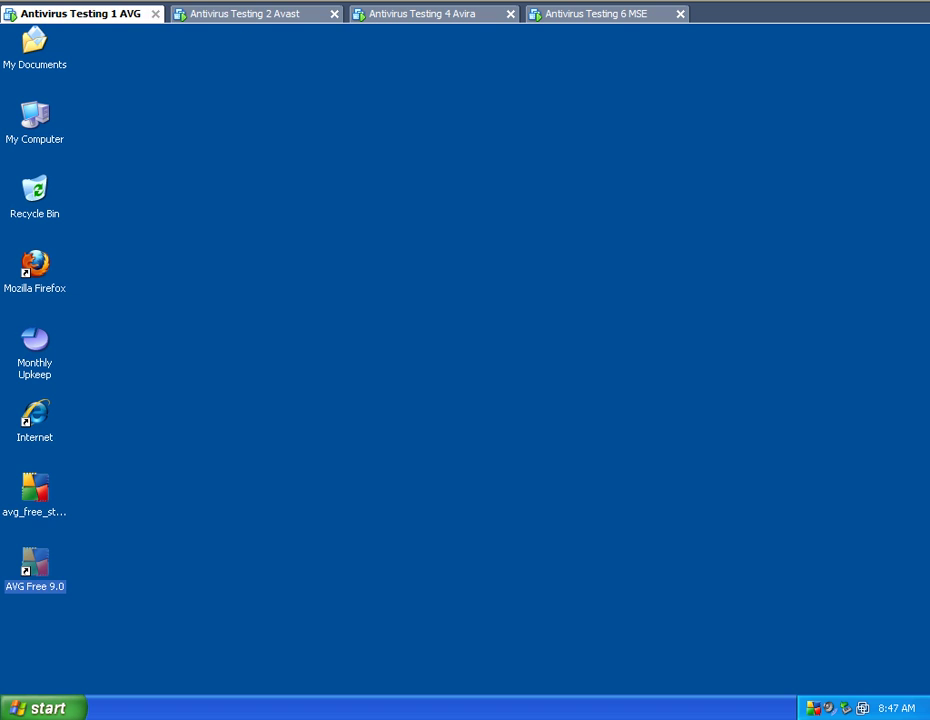
left_click(228, 16)
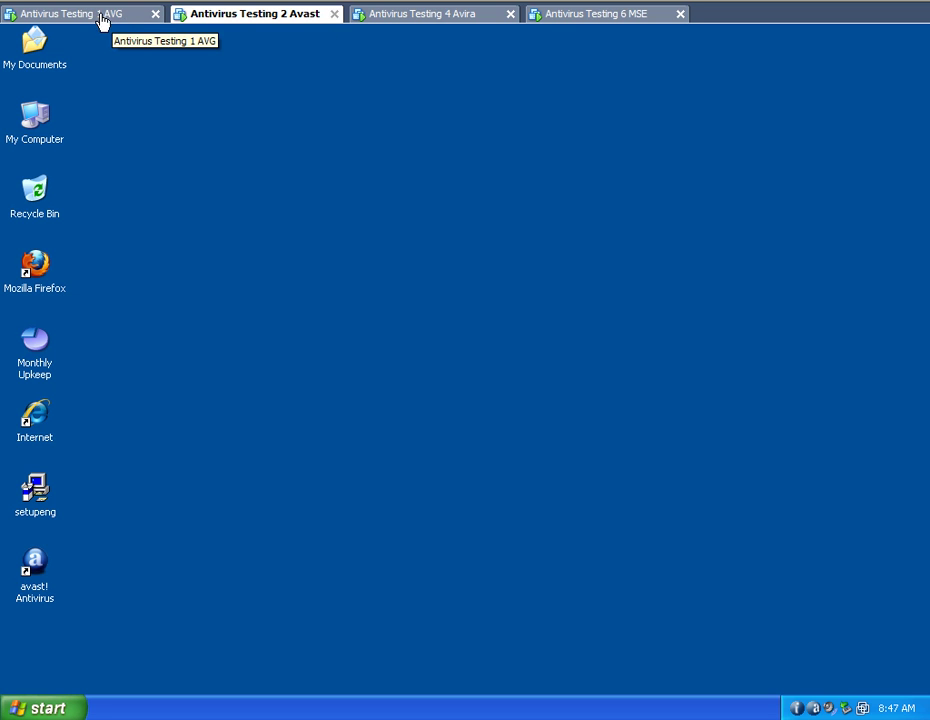
left_click(394, 16)
left_click(594, 16)
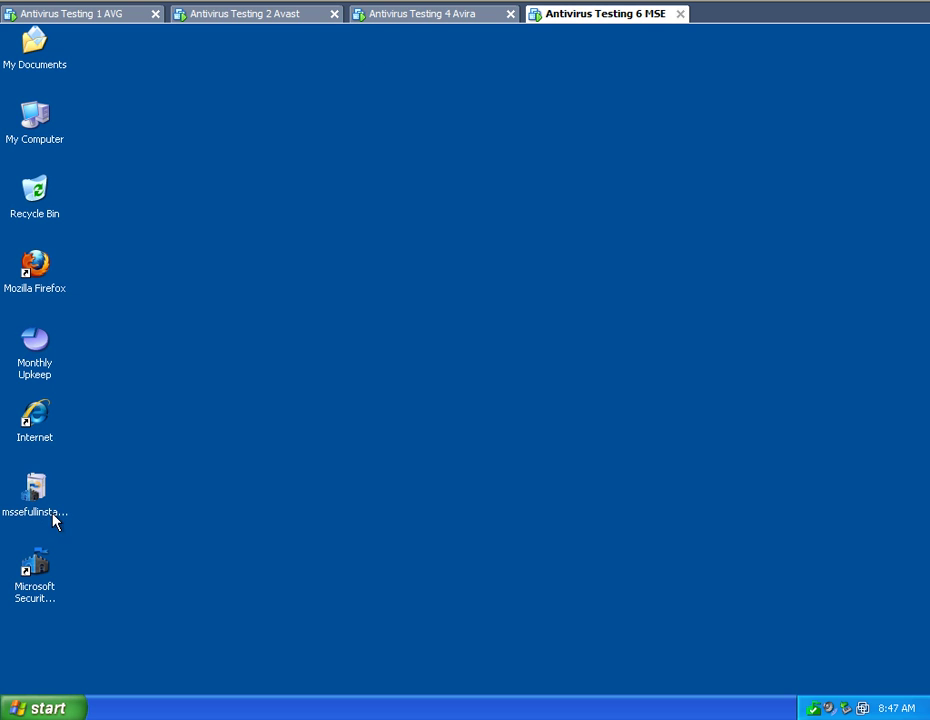
left_click(425, 20)
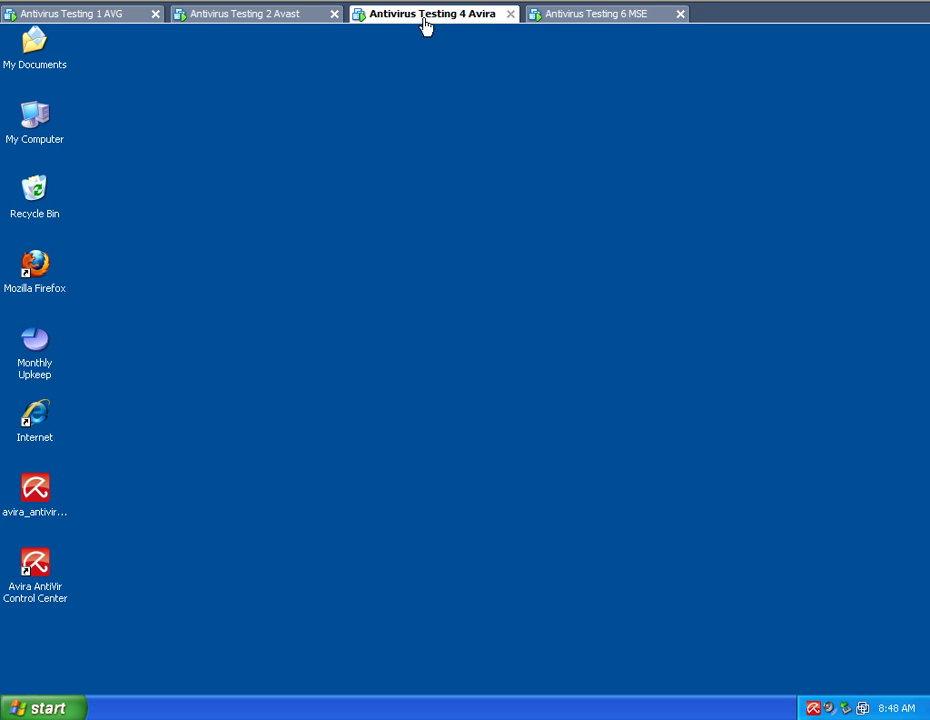
left_click(287, 20)
left_click(129, 20)
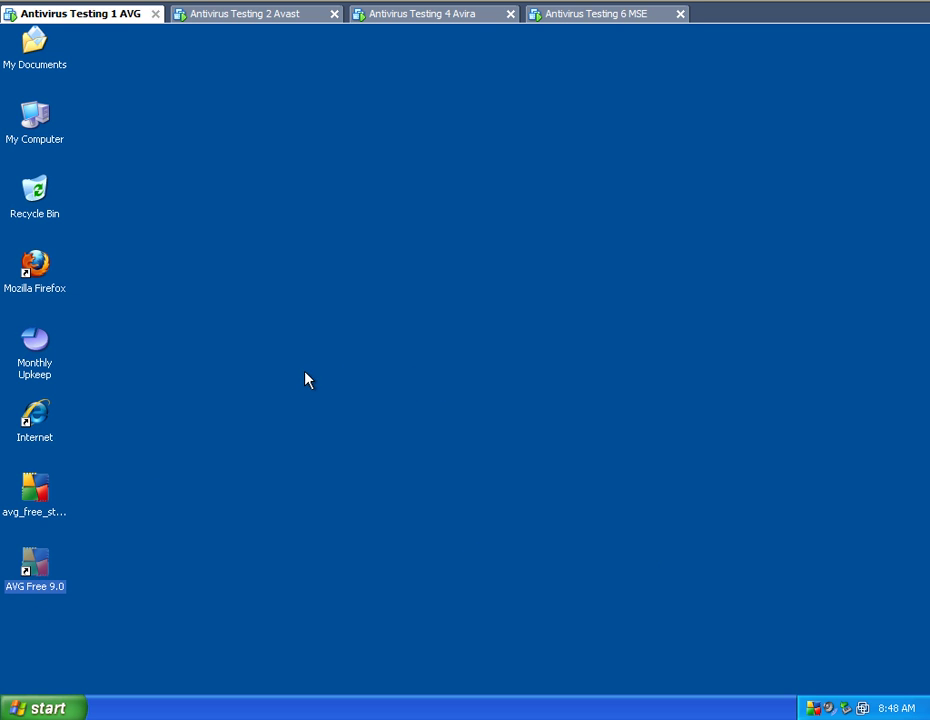
Launch Internet Explorer on each of the AVG, Avast, Avira and MSE virtual machines.
left_click(46, 423)
left_click(266, 20)
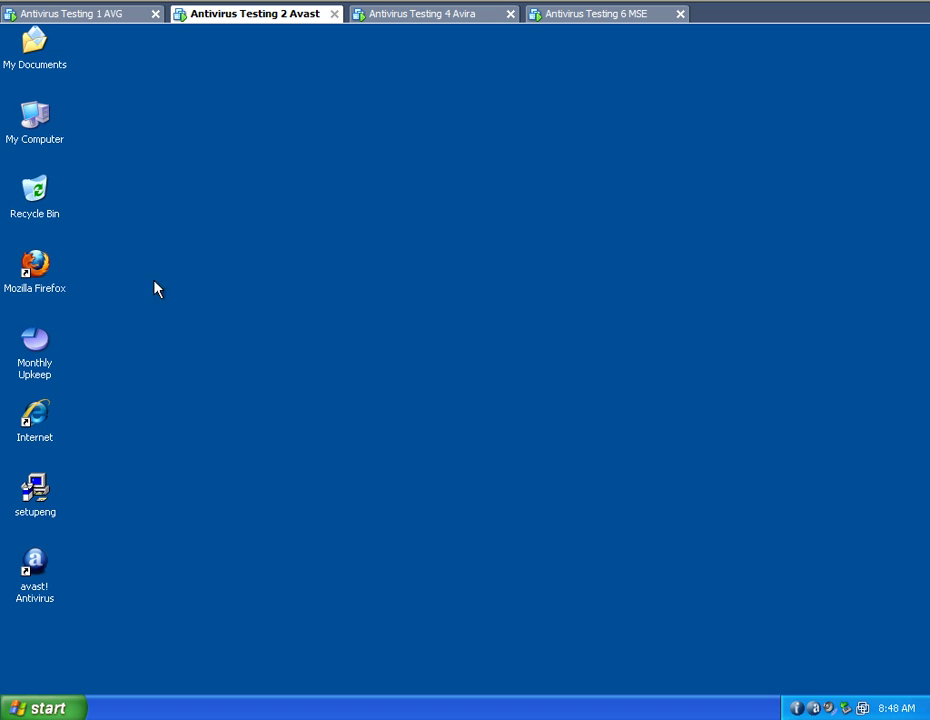
left_click(45, 418)
left_click(432, 15)
left_click(40, 415)
left_click(575, 18)
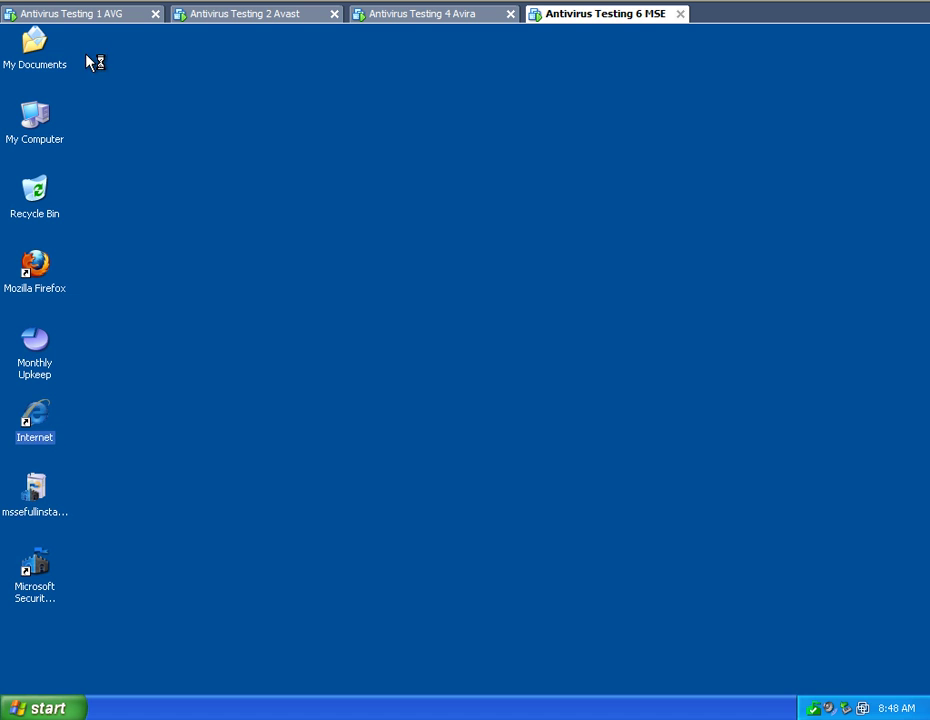
On the AVG machine, open the Malware Domain List from the browser's favorites.
left_click(85, 18)
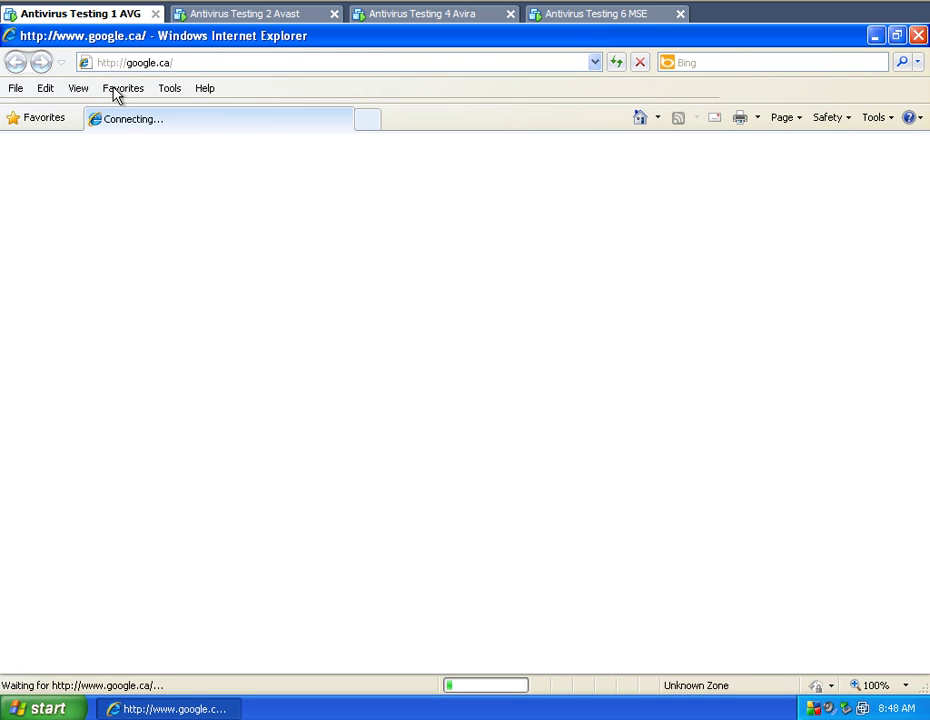
left_click(116, 91)
left_click(158, 230)
Check Internet Explorer on the Avast, Avira and MSE machines, maximizing its window where needed, and return to the AVG machine.
left_click(230, 15)
left_click(727, 77)
left_click(412, 15)
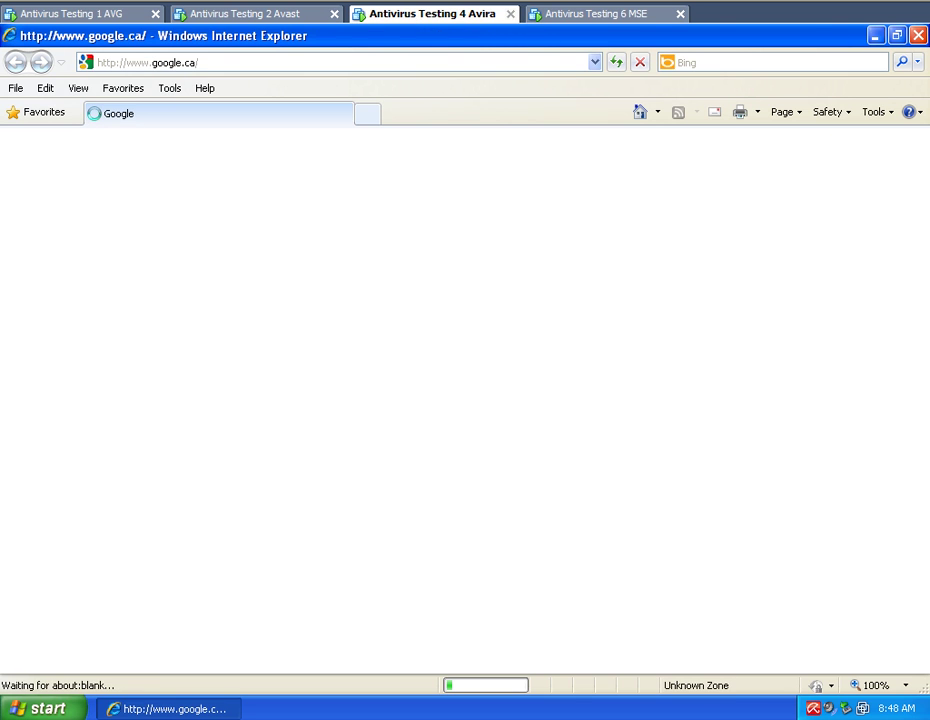
left_click(606, 16)
left_click(716, 75)
double_click(364, 35)
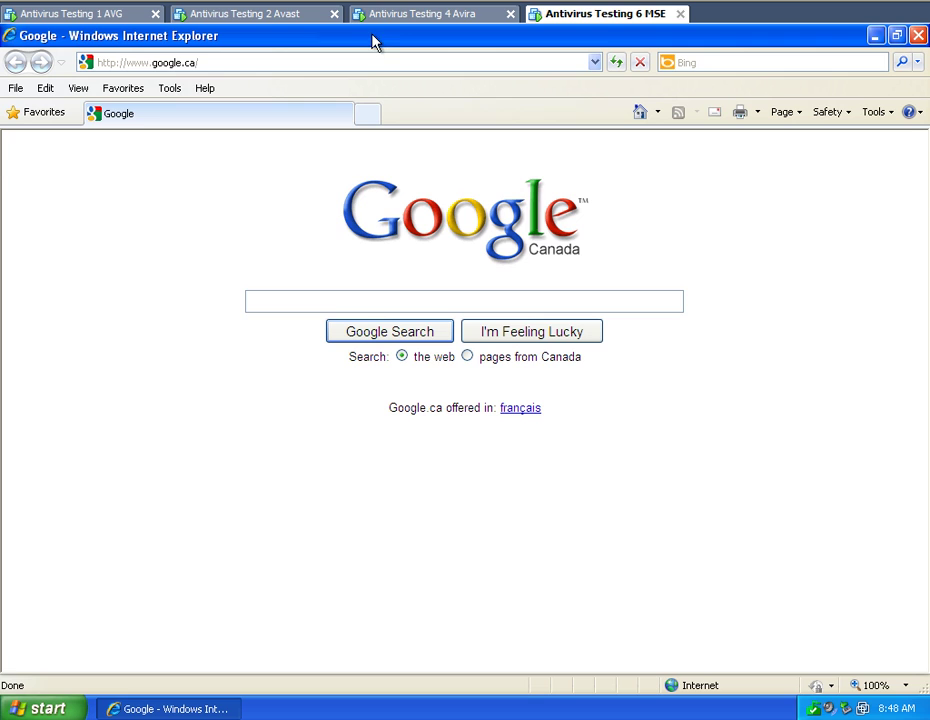
left_click(392, 16)
left_click(265, 16)
left_click(96, 15)
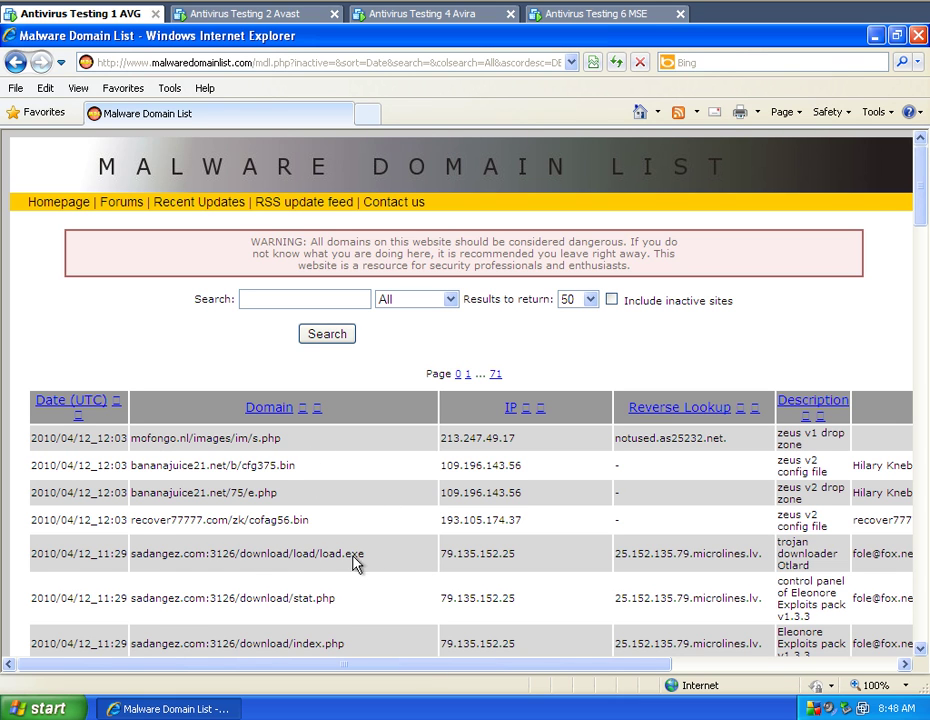
Copy the sadangez.com:3126/download/load/load.exe address from the Malware Domain List and try to open it in a new tab.
left_click_drag(352, 556, 132, 555)
right_click(158, 550)
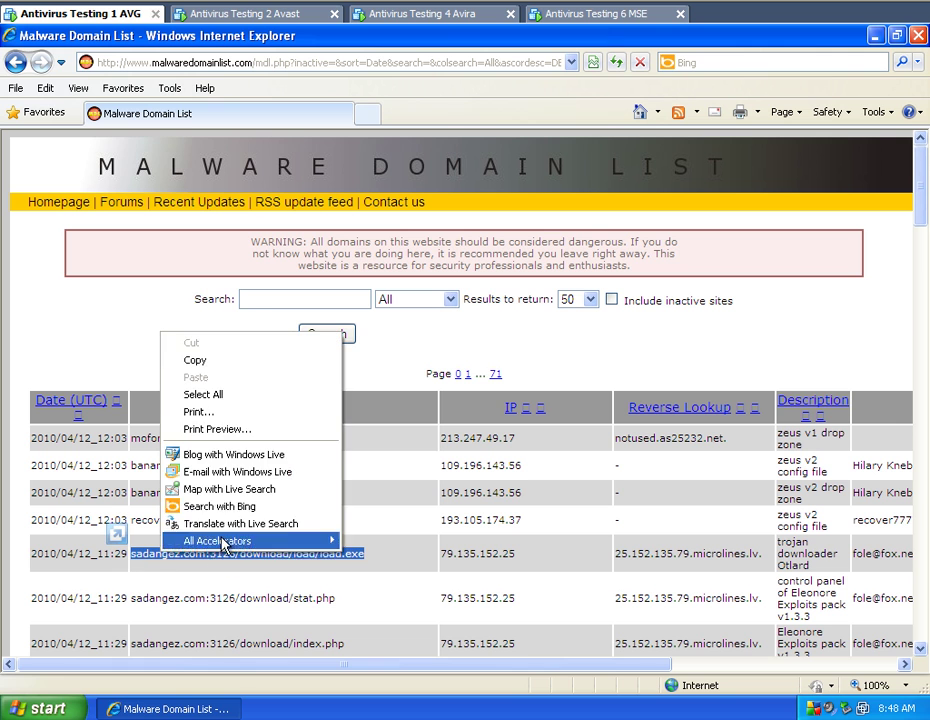
left_click(215, 360)
left_click(372, 115)
right_click(125, 66)
left_click(152, 130)
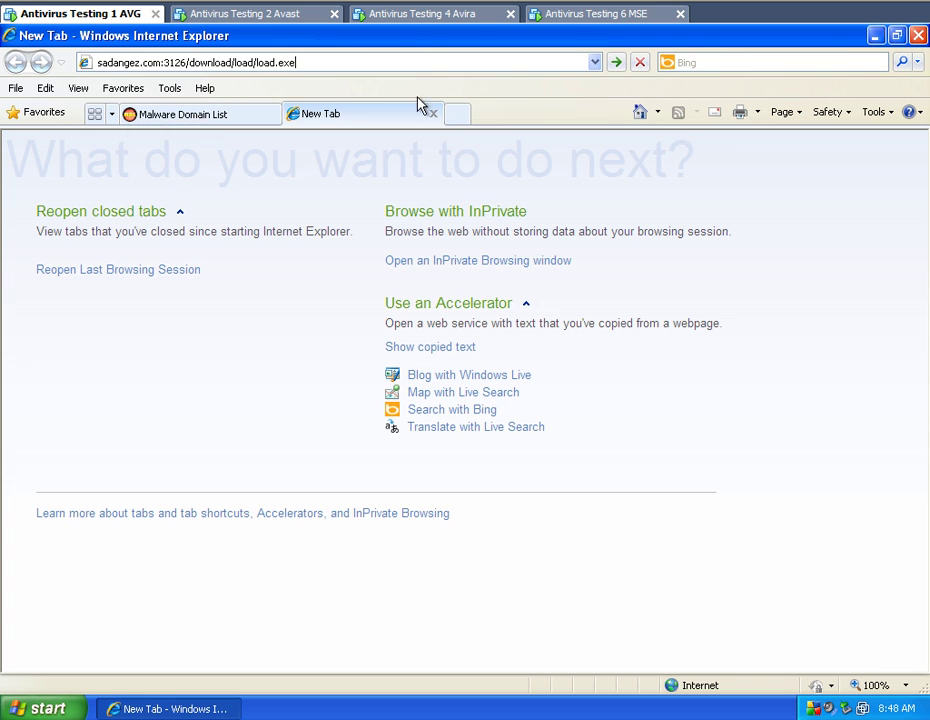
left_click(614, 61)
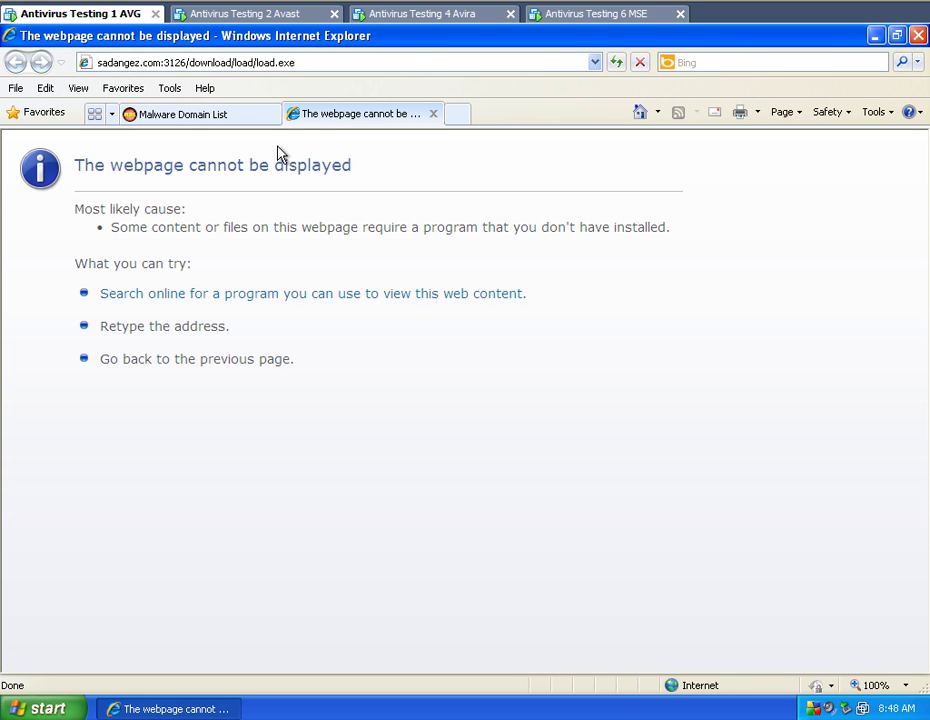
Copy the lkhysayte.com:3126/download/load/load.exe address from the list and try to load it in the second tab.
left_click(235, 116)
scroll(372, 591, "down", 2)
scroll(360, 589, "down", 2)
scroll(332, 573, "down", 2)
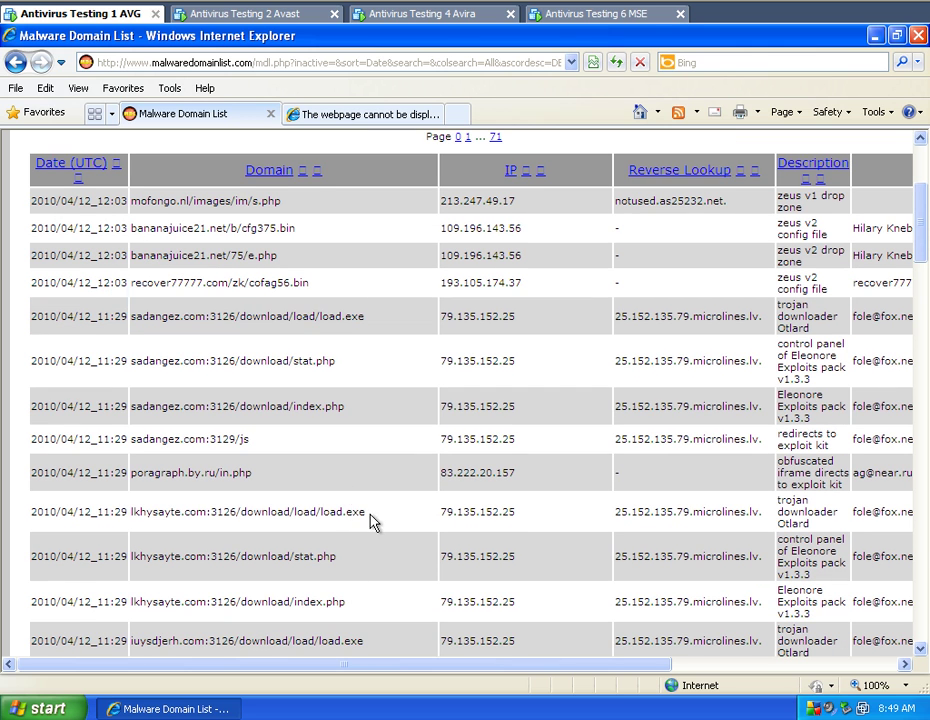
left_click_drag(370, 515, 150, 517)
right_click(155, 517)
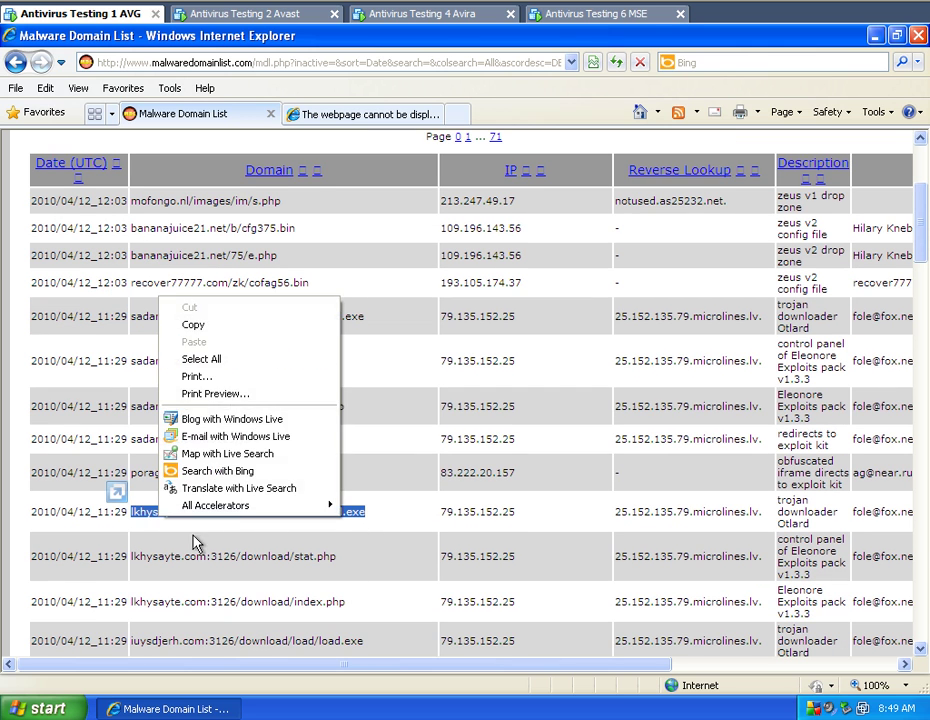
left_click(235, 326)
left_click(357, 114)
left_click(251, 62)
right_click(251, 62)
left_click(290, 127)
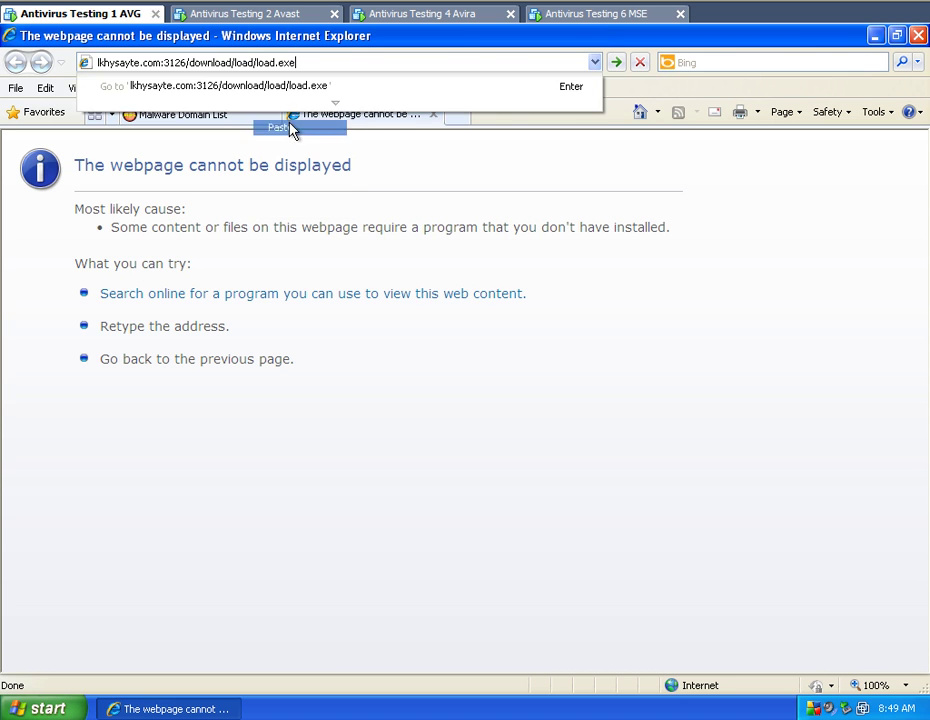
left_click(617, 63)
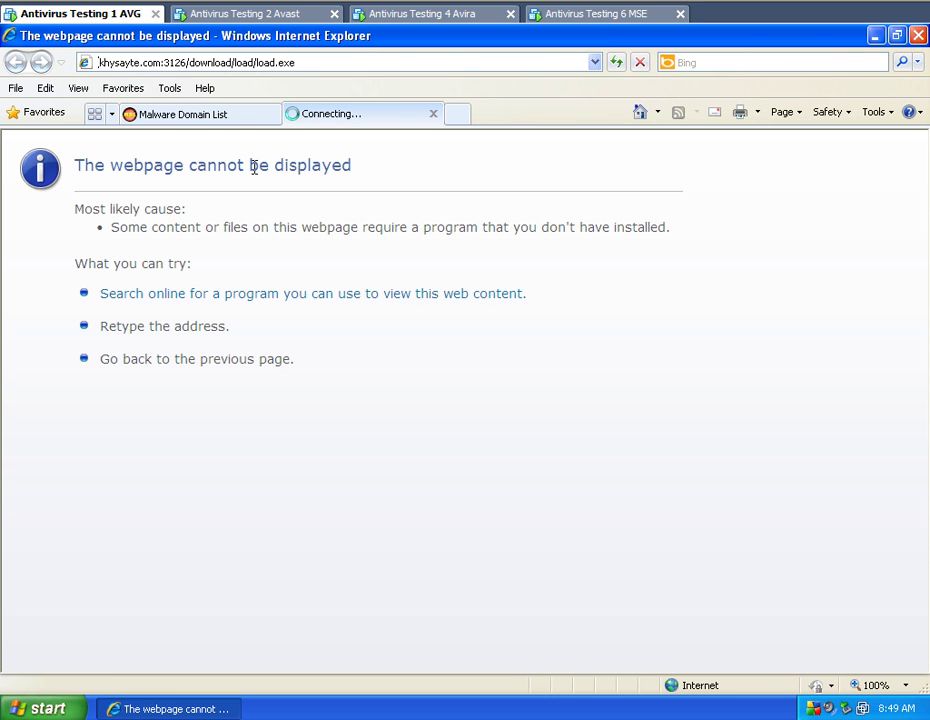
Copy the iuysdjerh.com:3126/download/load/load.exe address from the list and try to load it in the second tab.
left_click(232, 118)
scroll(330, 556, "down", 1)
left_click_drag(360, 557, 131, 562)
right_click(156, 562)
left_click(192, 371)
left_click(325, 114)
left_click(218, 63)
right_click(218, 63)
left_click(255, 125)
left_click(617, 63)
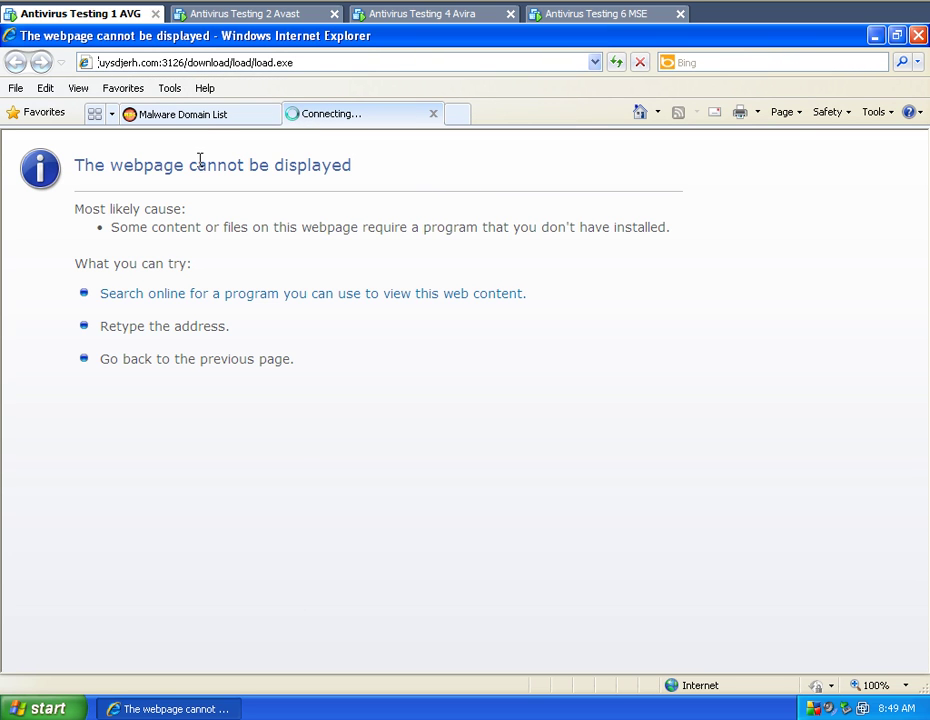
Copy the gamesoci.ws/tort/loadpdf.php address from the list and load it in the second tab.
left_click(212, 118)
scroll(326, 554, "down", 2)
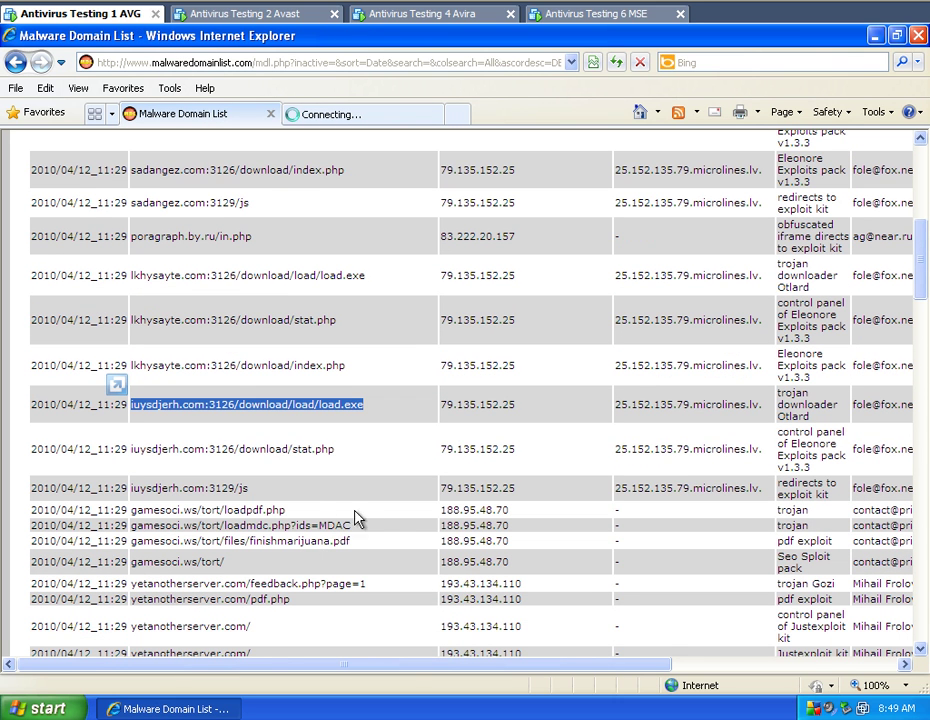
left_click_drag(290, 511, 132, 511)
right_click(165, 508)
left_click(222, 326)
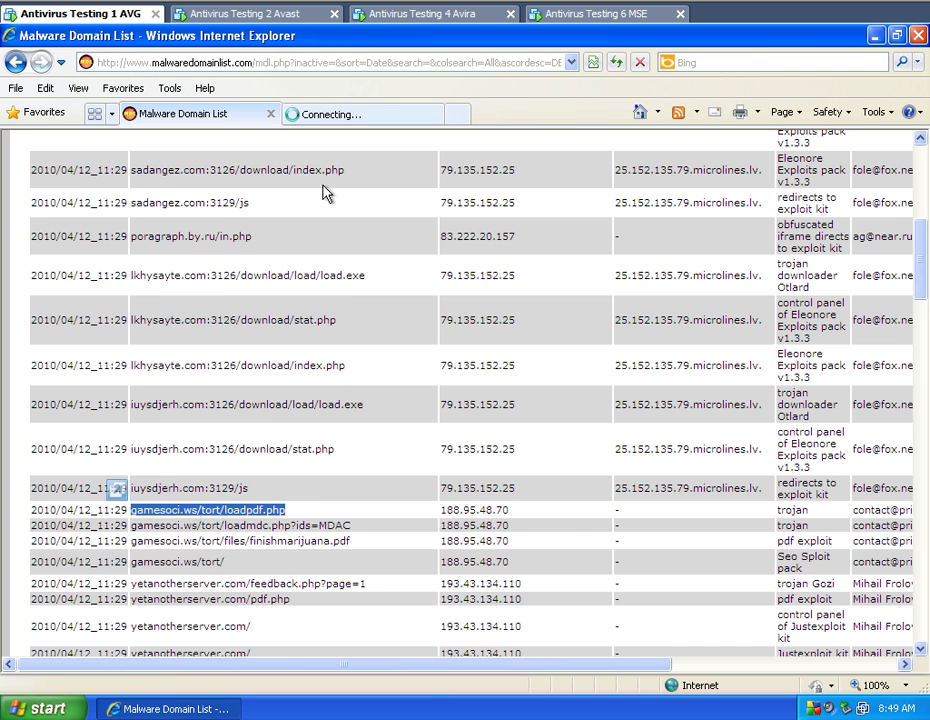
left_click(336, 118)
left_click(225, 64)
right_click(226, 66)
left_click(257, 133)
left_click(615, 63)
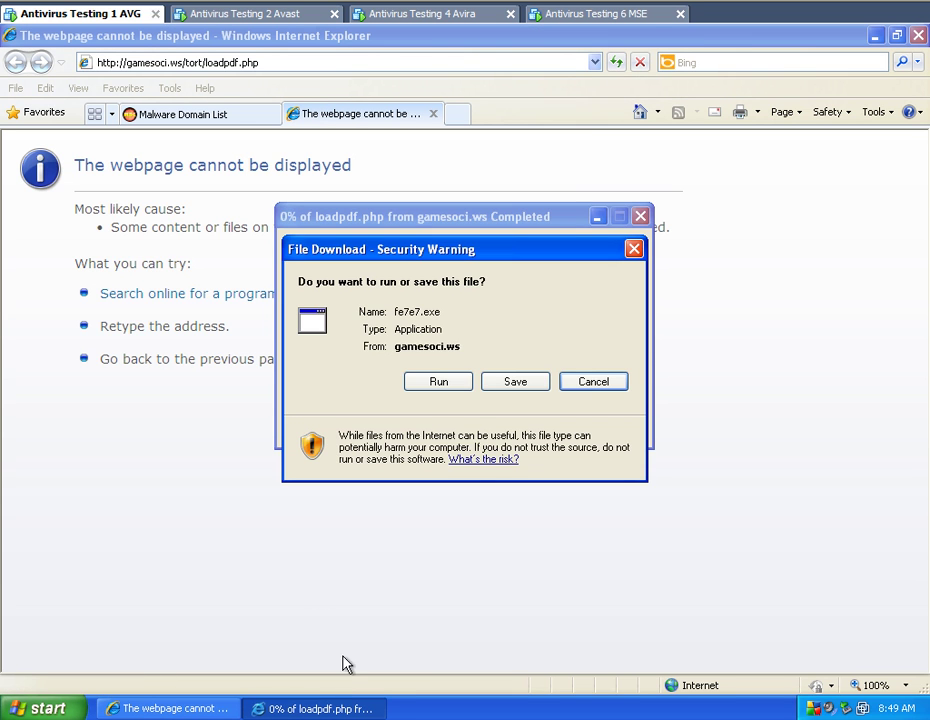
Try to save the offered fe7e7.exe file to the AVG machine's desktop and dismiss the resulting message.
left_click(536, 382)
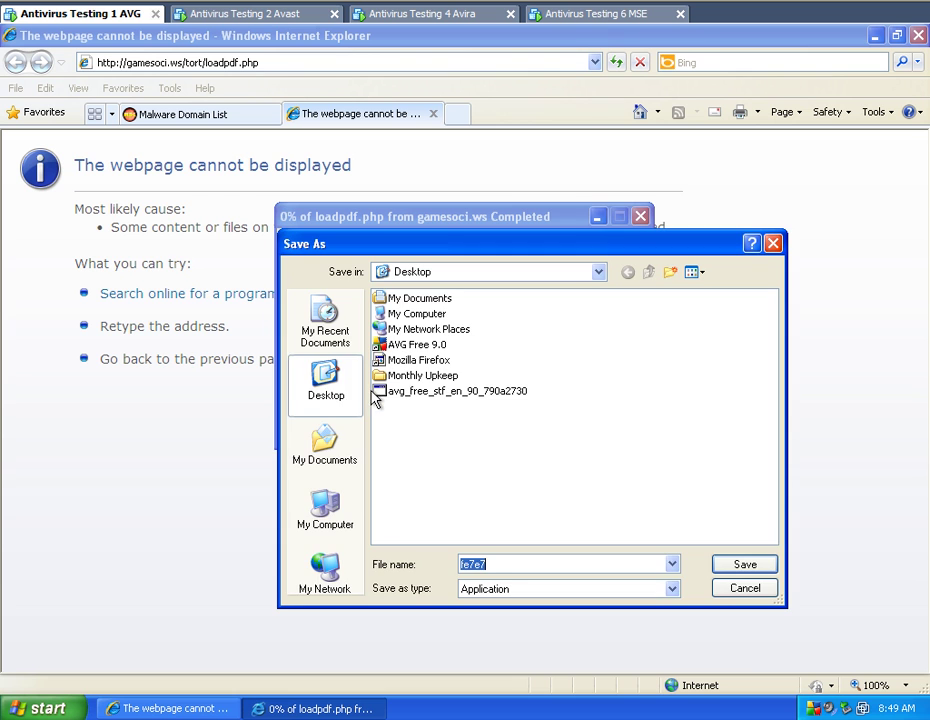
left_click(745, 565)
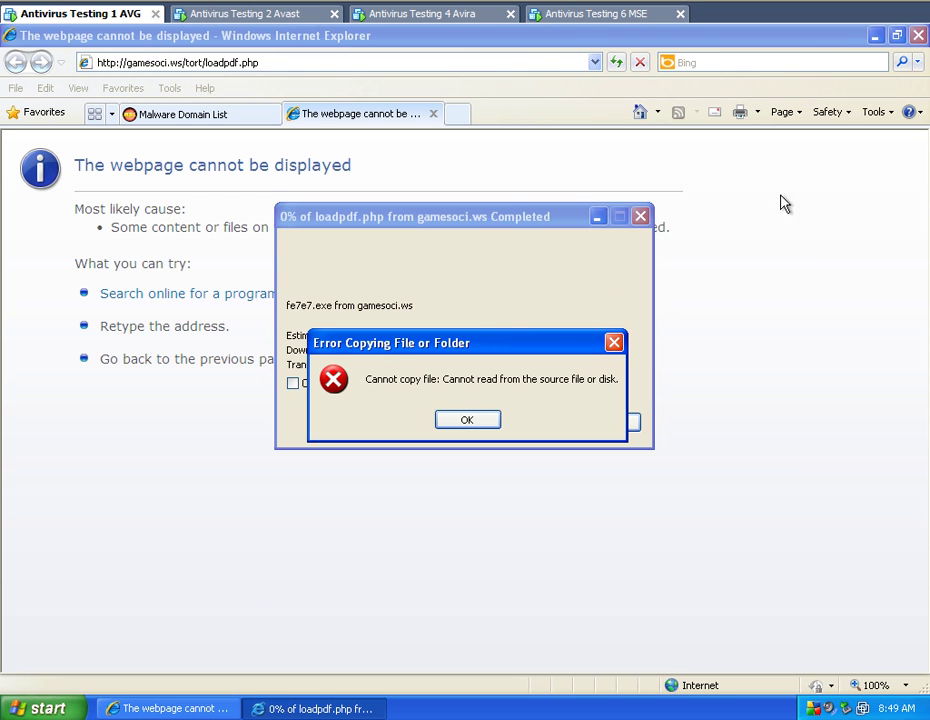
left_click(467, 421)
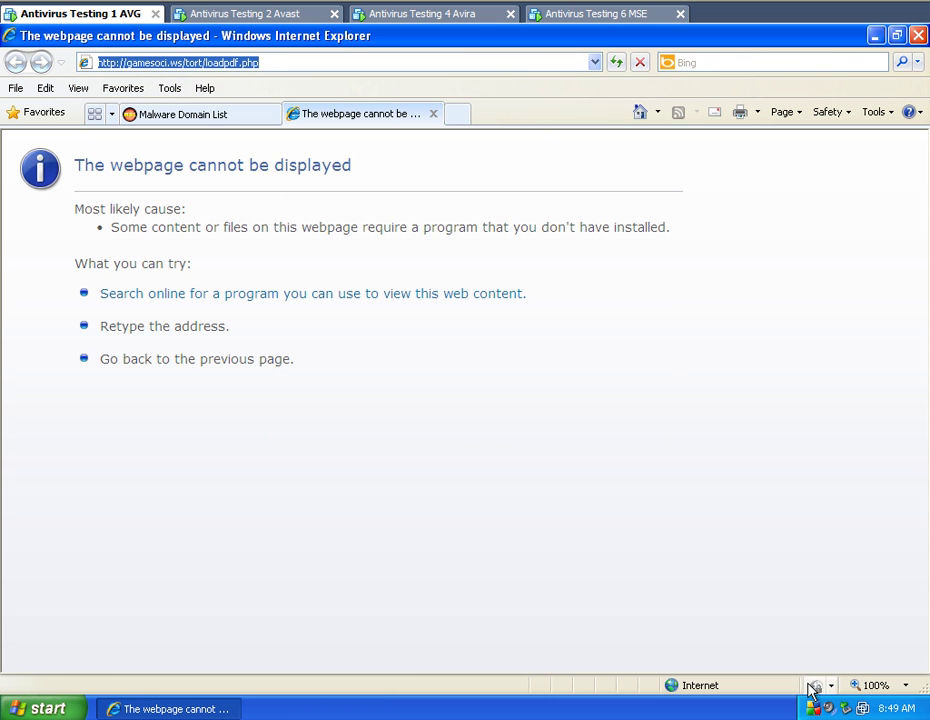
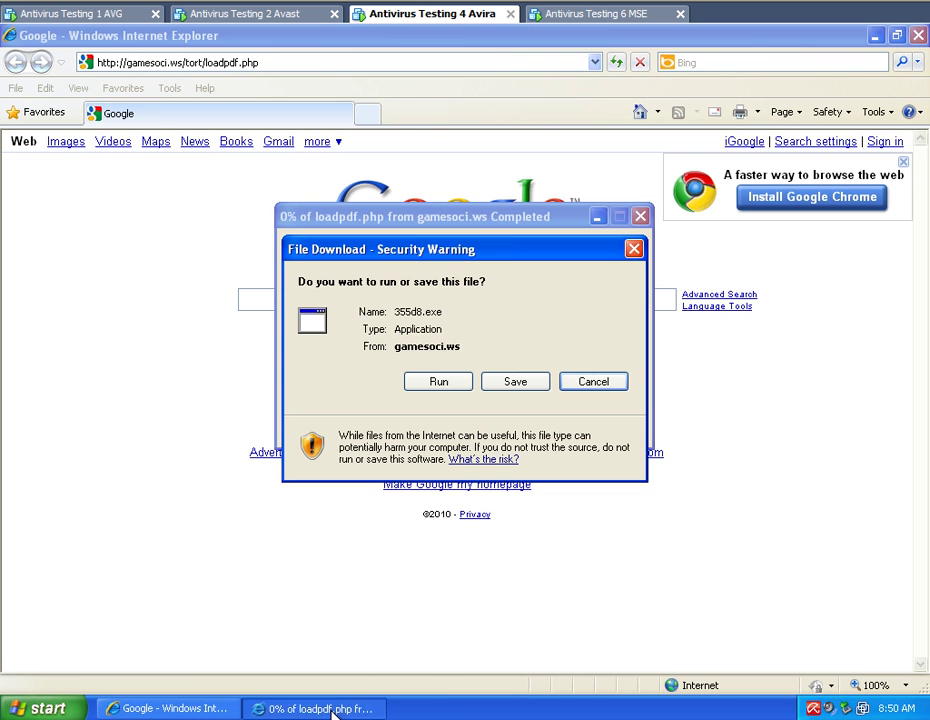
On the Avira machine, try to save the 355d8.exe download from gamesoci.ws to the desktop.
left_click(521, 381)
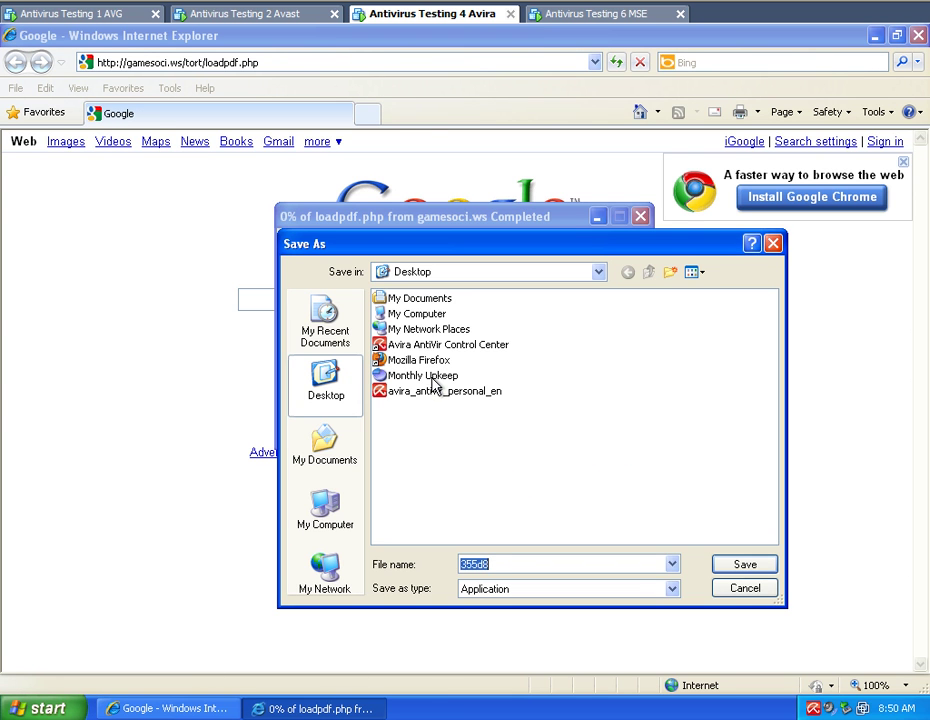
key("Return")
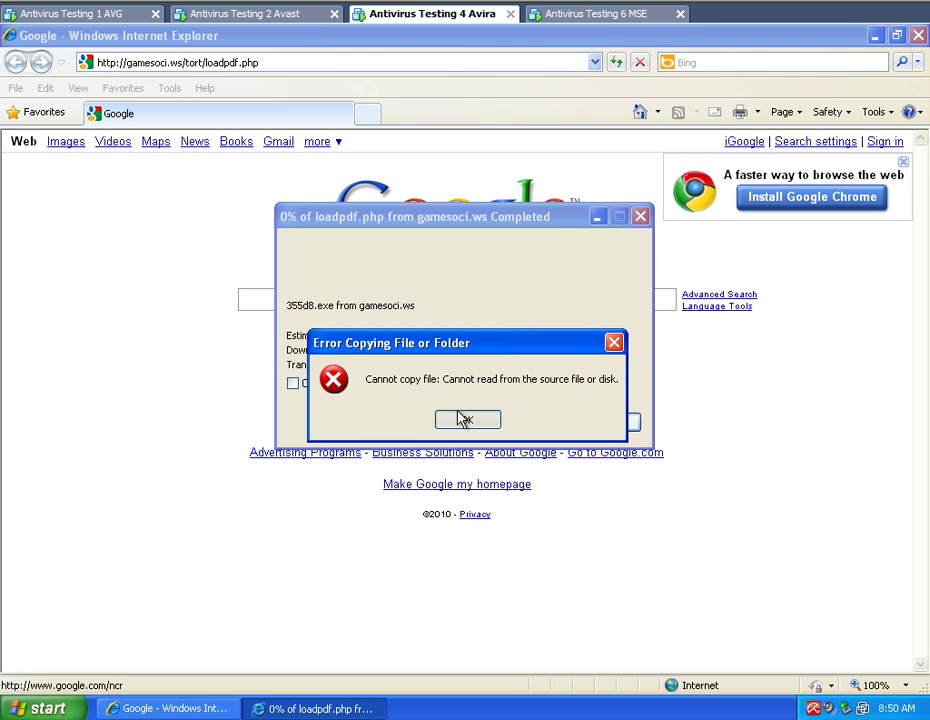
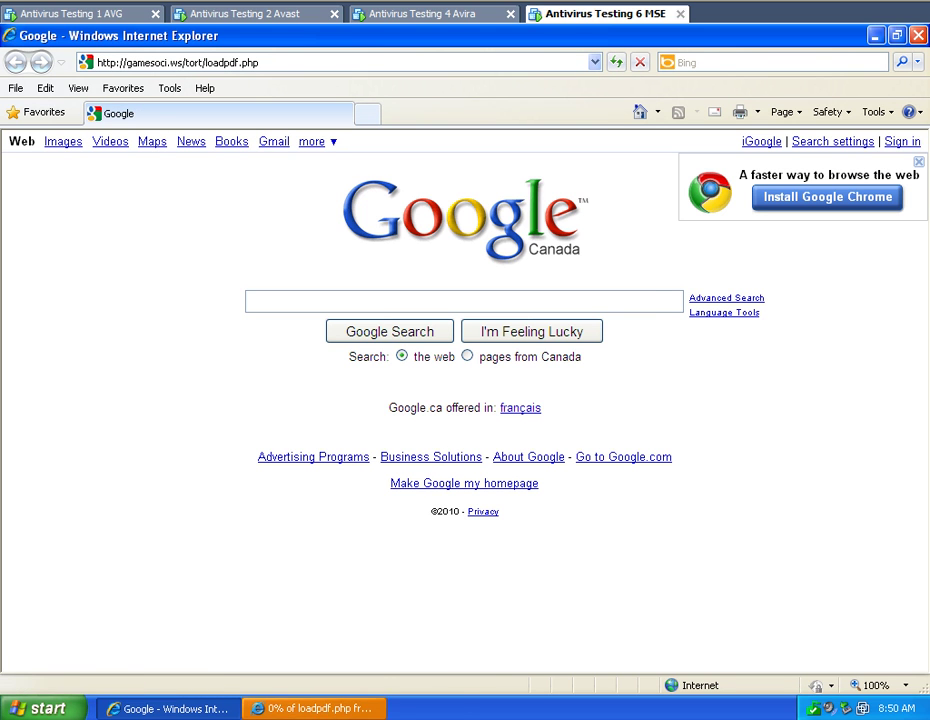
On the MSE machine, save the download as acee4 on the desktop, then minimize the browser and select the saved file.
left_click(507, 386)
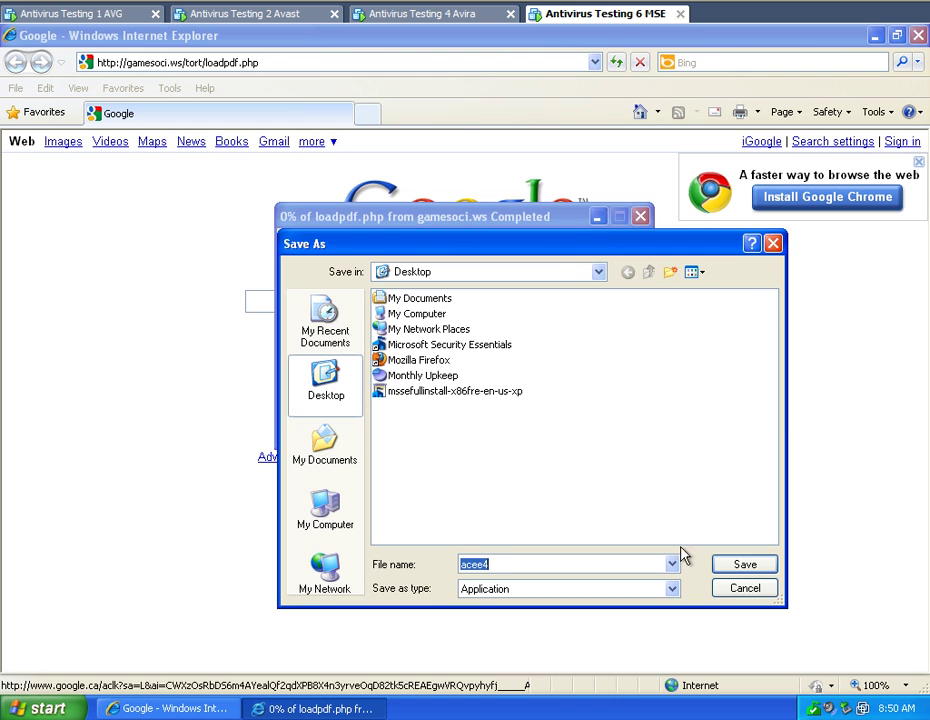
left_click(746, 566)
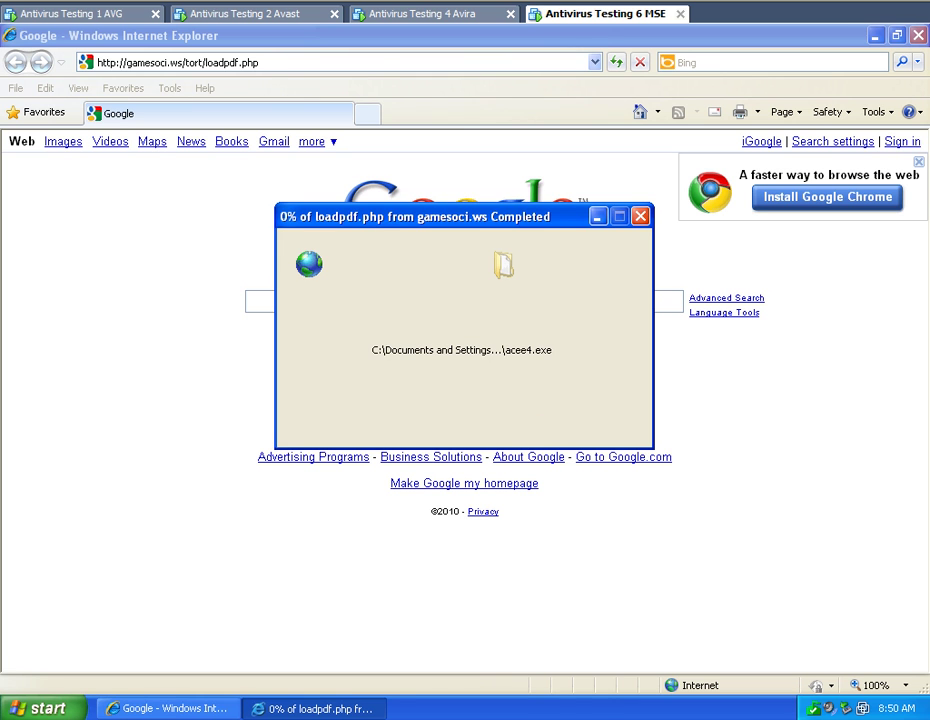
left_click(875, 36)
left_click(44, 645)
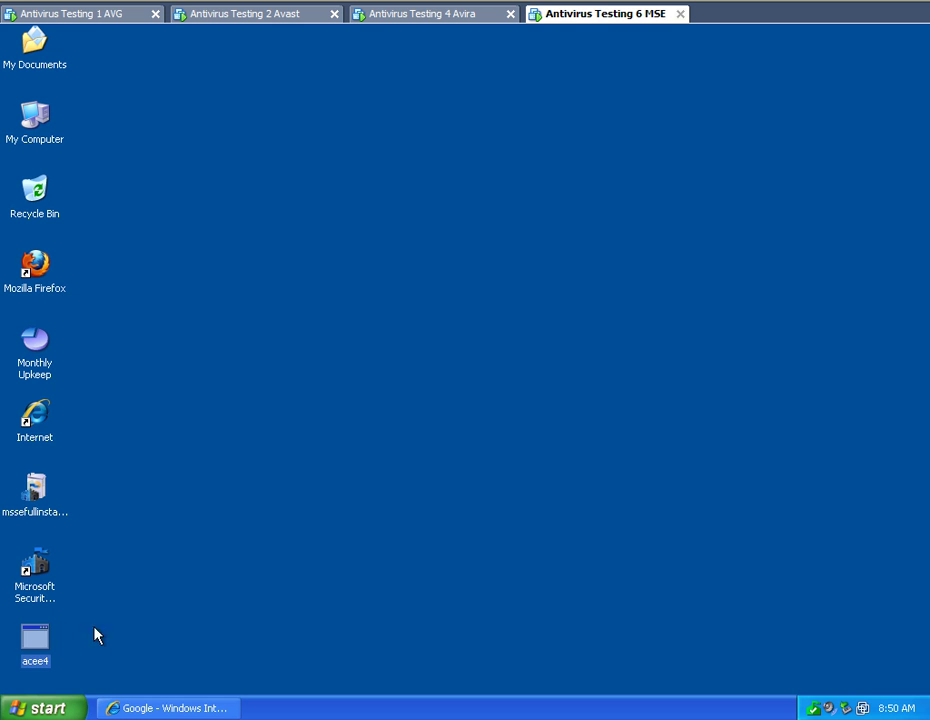
Run the acee4 file from the MSE machine's desktop and dismiss the resulting message.
double_click(40, 640)
left_click(508, 392)
left_click(474, 412)
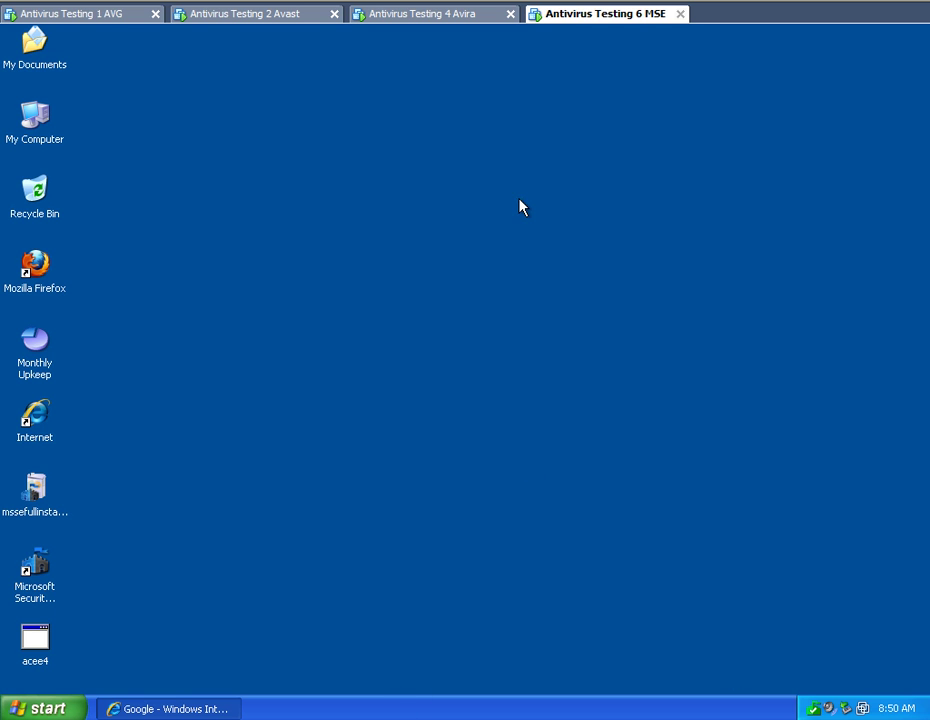
Return to the AVG machine's malware list and copy the yetanotherserver.com/feedback.php?page=1 address.
left_click(120, 22)
left_click(240, 113)
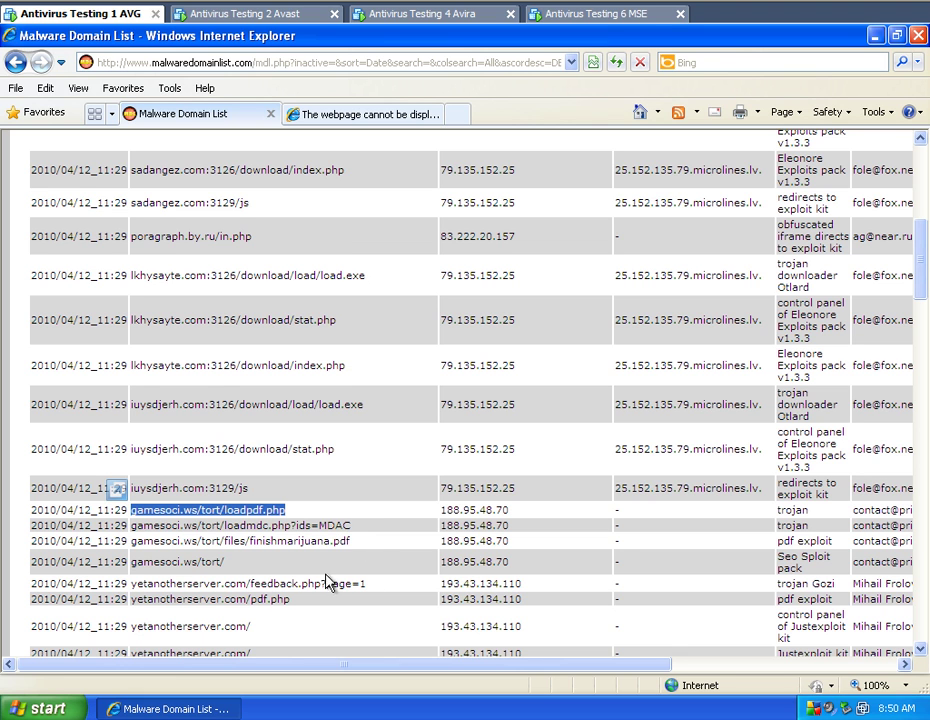
left_click_drag(367, 584, 167, 590)
right_click(167, 588)
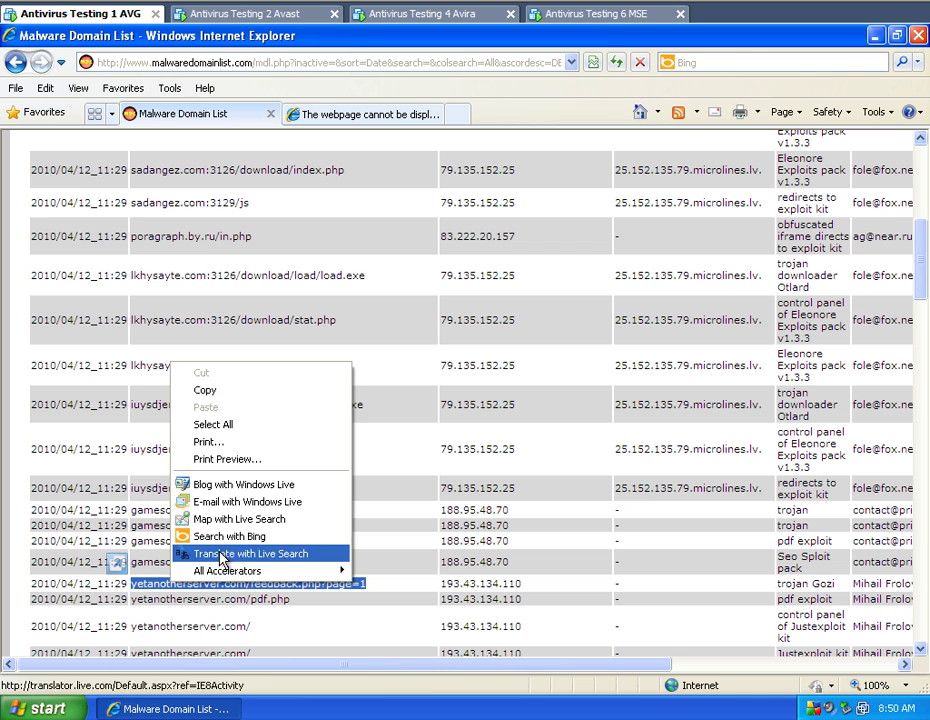
left_click(228, 390)
Try loading the copied yetanotherserver.com address in the second tab and cancel the resulting dialog.
left_click(340, 116)
left_click(249, 64)
right_click(249, 66)
left_click(280, 130)
left_click(617, 63)
left_click(297, 709)
left_click(606, 384)
Find the krenhuik9.com/feedback.php?page=1 trojan entry further down the malware list and copy its address.
left_click(213, 117)
scroll(307, 556, "down", 4)
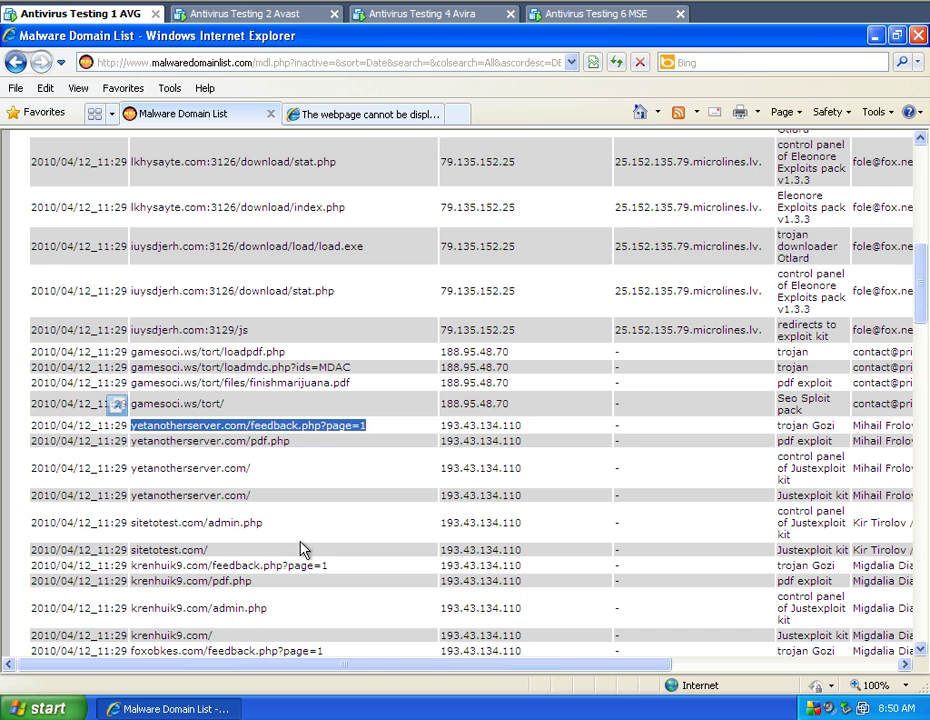
scroll(310, 546, "down", 1)
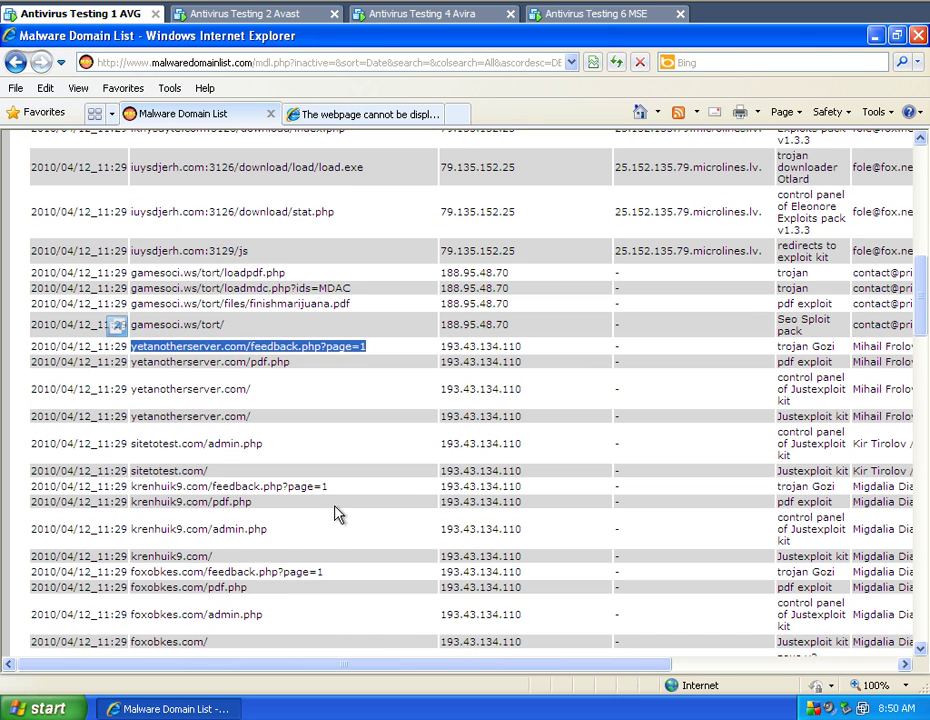
left_click_drag(327, 489, 170, 492)
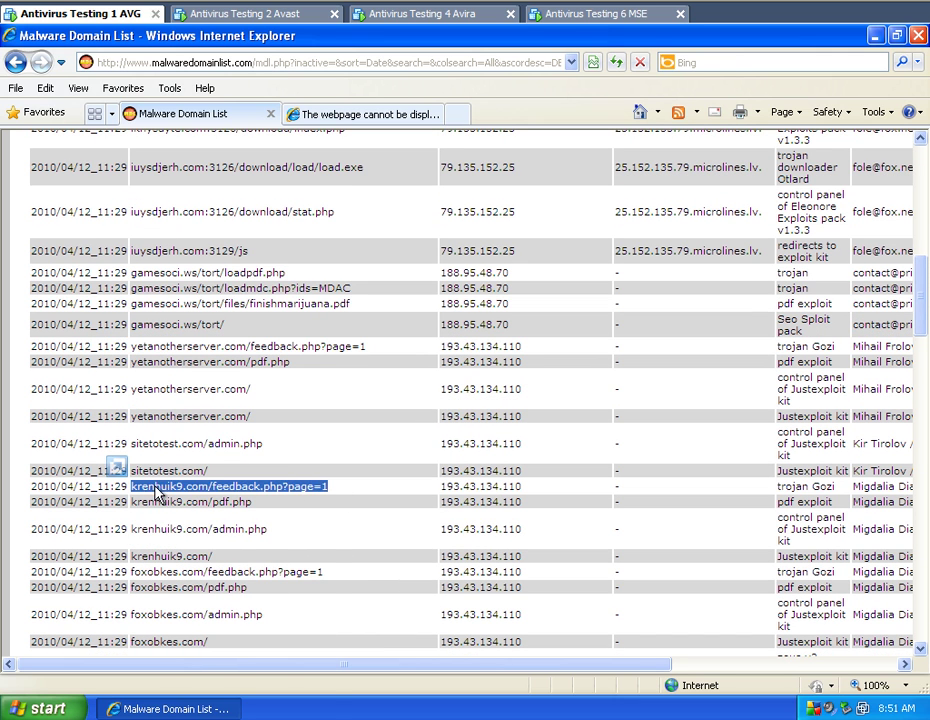
right_click(158, 490)
left_click(191, 516)
Try loading the copied krenhuik9.com address in the second tab and dismiss the resulting dialog.
left_click(360, 113)
left_click(252, 65)
right_click(252, 75)
left_click(241, 62)
right_click(243, 66)
left_click(272, 131)
left_click(617, 62)
left_click(332, 708)
key("Escape")
Copy the cs-config.org/ishi/systen.exe address of the zeus v2 trojan from the malware list.
left_click(202, 115)
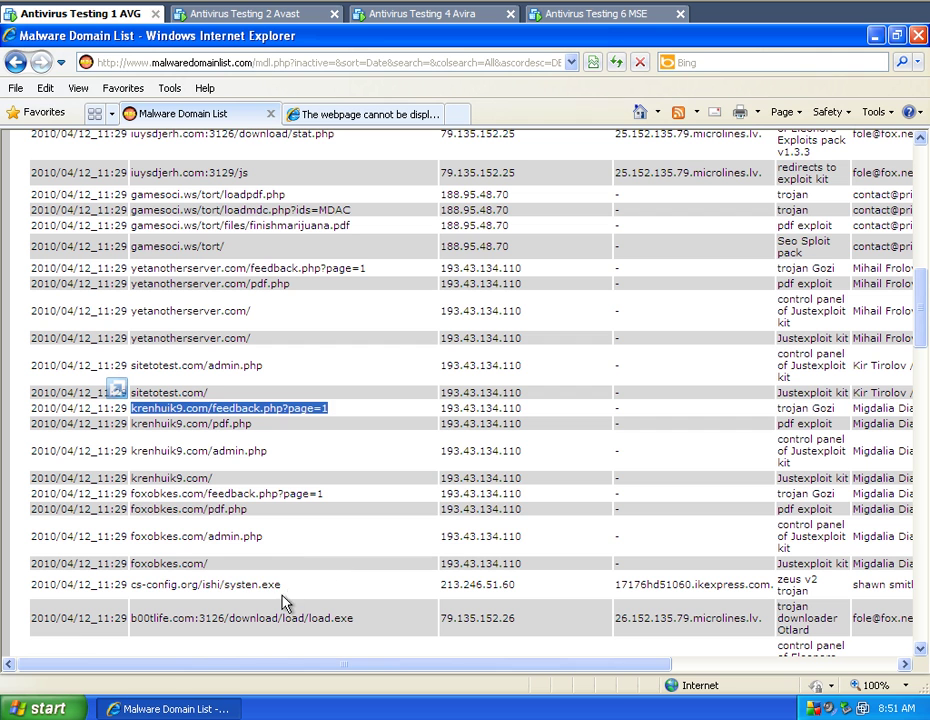
left_click_drag(282, 587, 176, 588)
left_click(145, 588)
left_click_drag(283, 587, 130, 587)
right_click(152, 591)
left_click(202, 392)
Load cs-config.org/ishi/systen.exe in the second tab and save the offered file to the AVG machine's desktop.
left_click(350, 115)
left_click(253, 71)
right_click(253, 71)
left_click(249, 127)
left_click(616, 62)
left_click(322, 708)
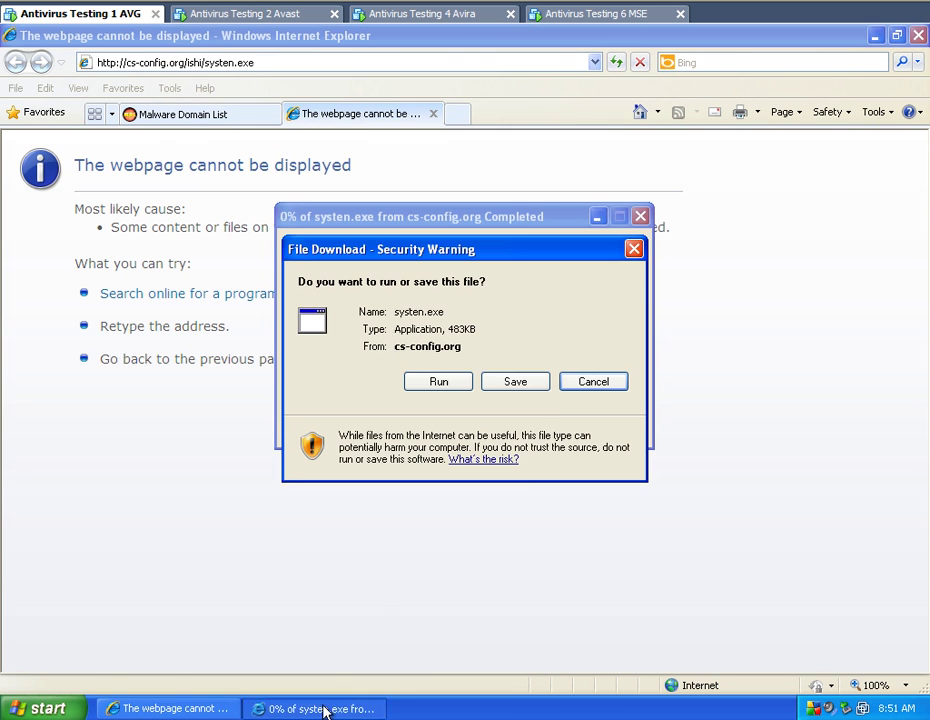
left_click(512, 381)
left_click(740, 565)
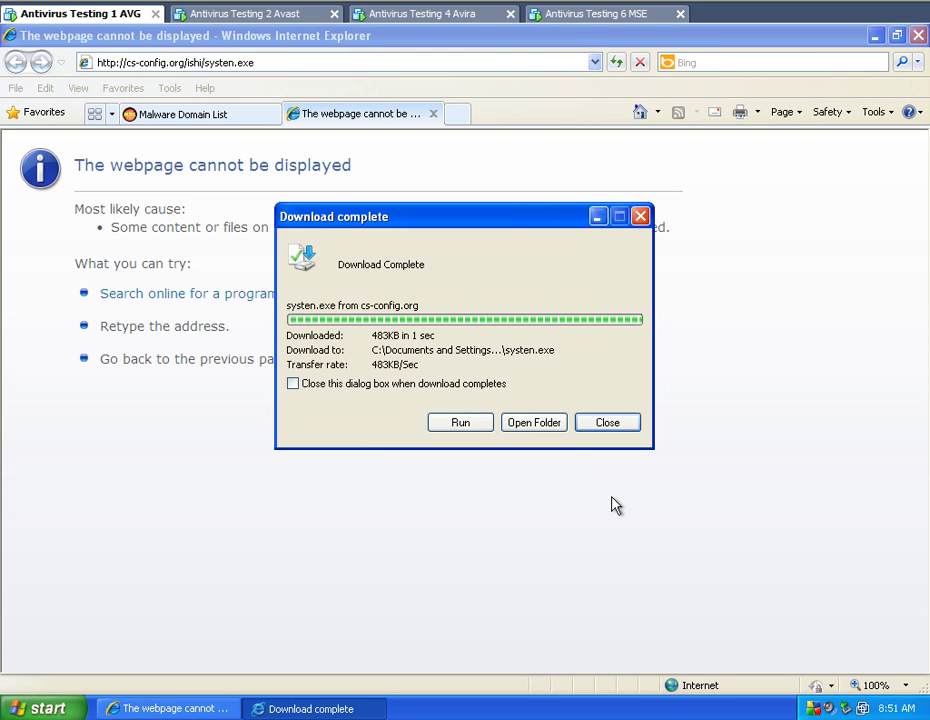
Run the downloaded systen.exe on the AVG machine, check the desktop, and return to the malware list.
left_click(468, 432)
left_click(514, 317)
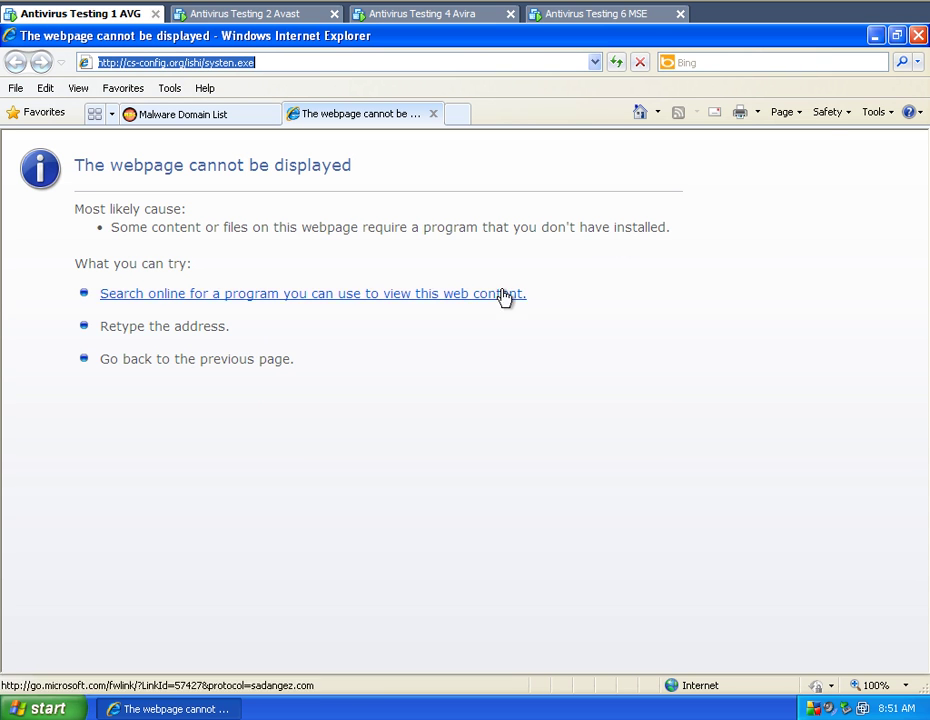
left_click(877, 36)
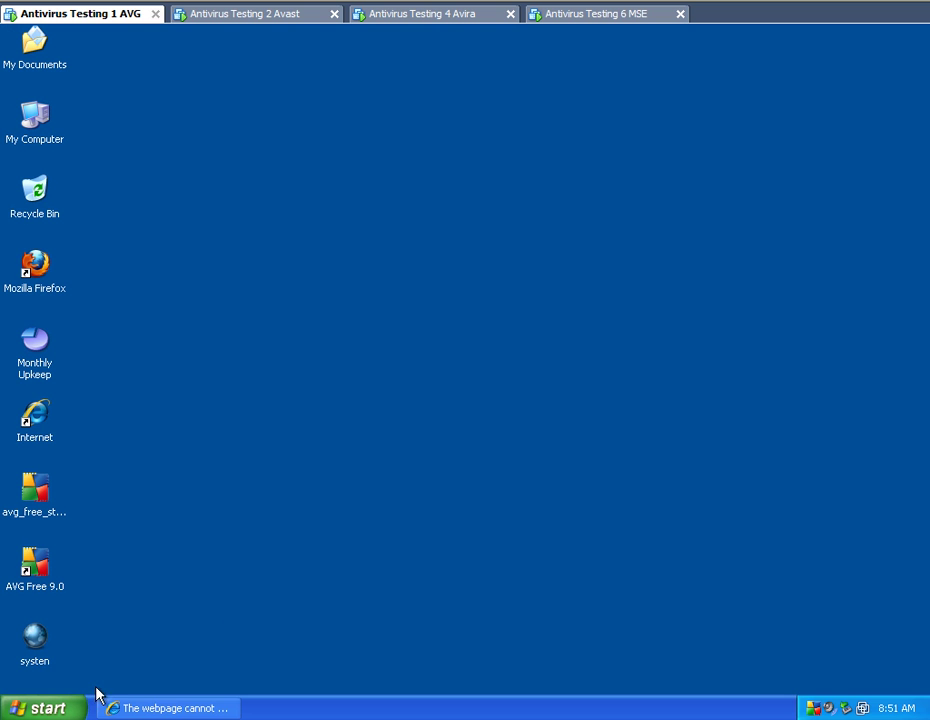
left_click(160, 709)
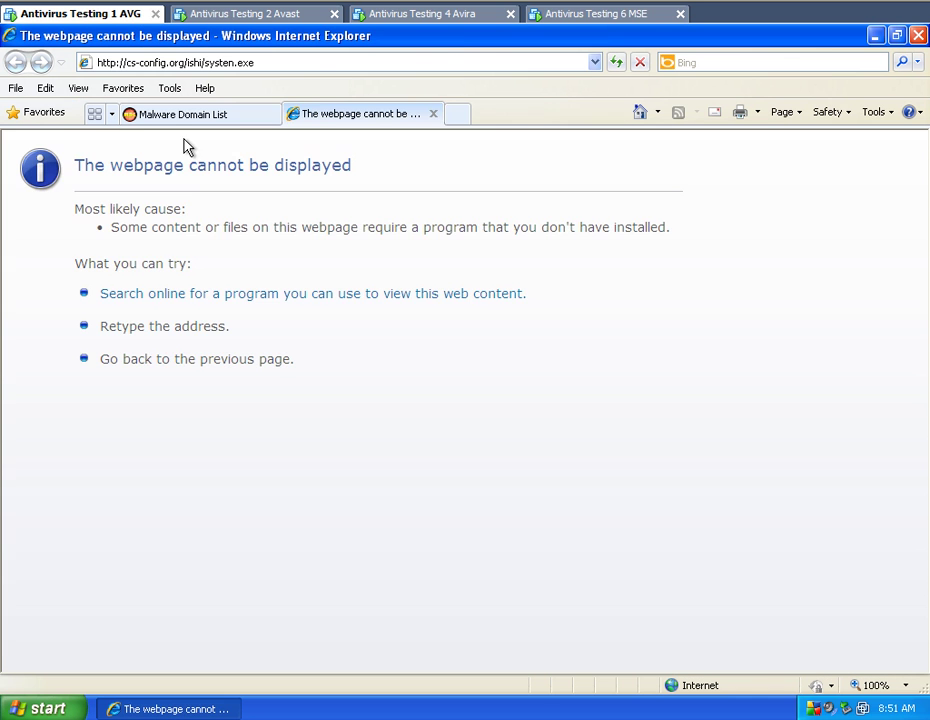
left_click(130, 113)
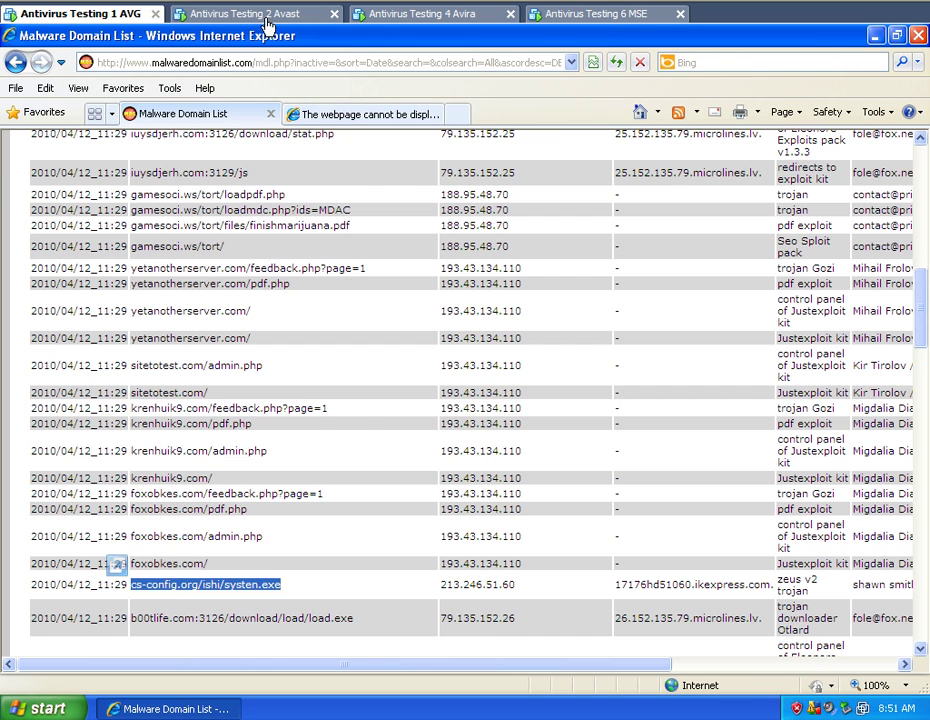
On the Avast machine, load cs-config.org/ishi/systen.exe and save the file as systen on the desktop.
left_click(205, 14)
left_click(258, 63)
right_click(225, 62)
left_click(253, 125)
left_click(617, 63)
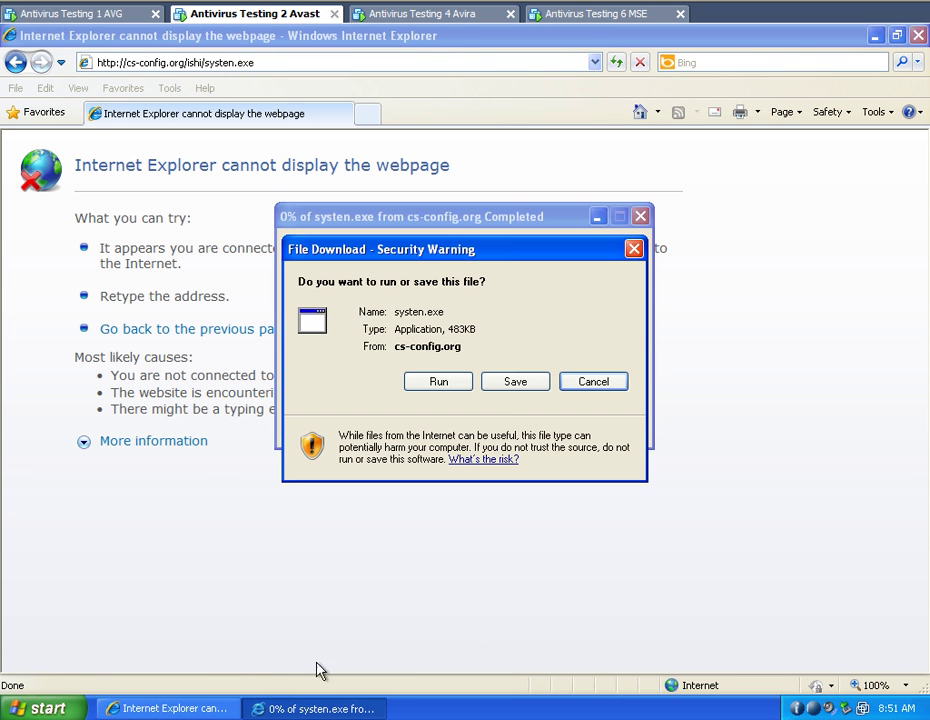
left_click(508, 387)
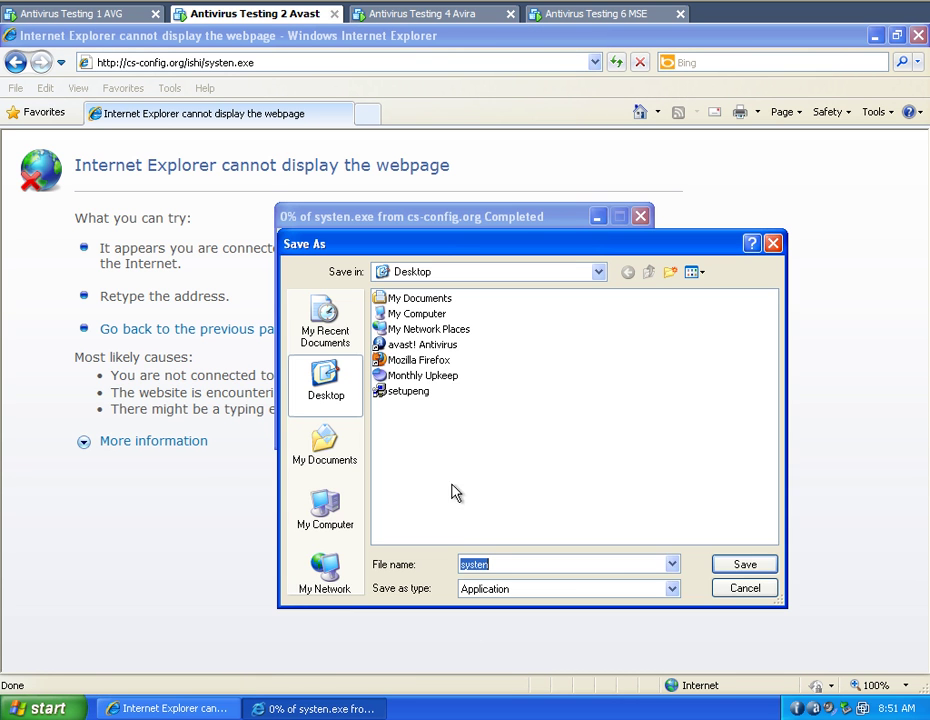
left_click(766, 574)
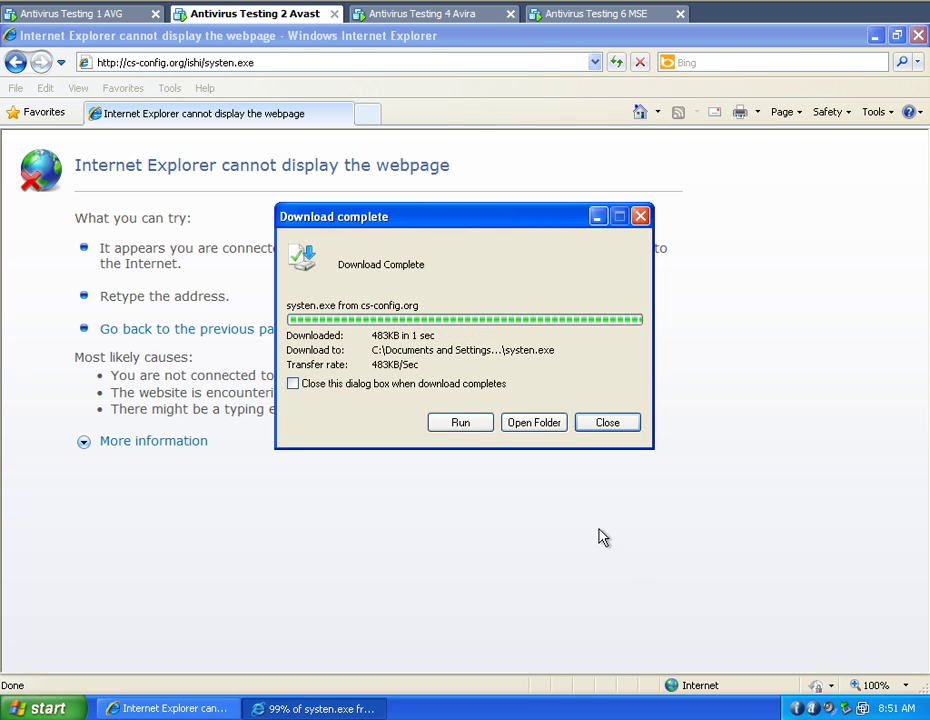
Run the downloaded systen.exe on the Avast machine and check its desktop and the AVG machine.
left_click(460, 422)
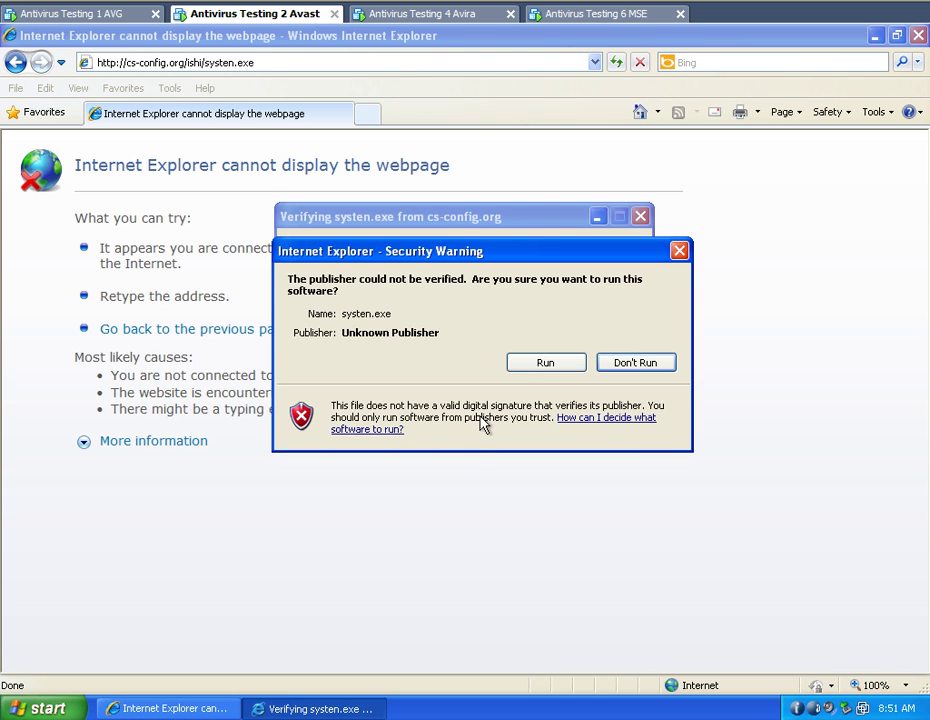
left_click(538, 367)
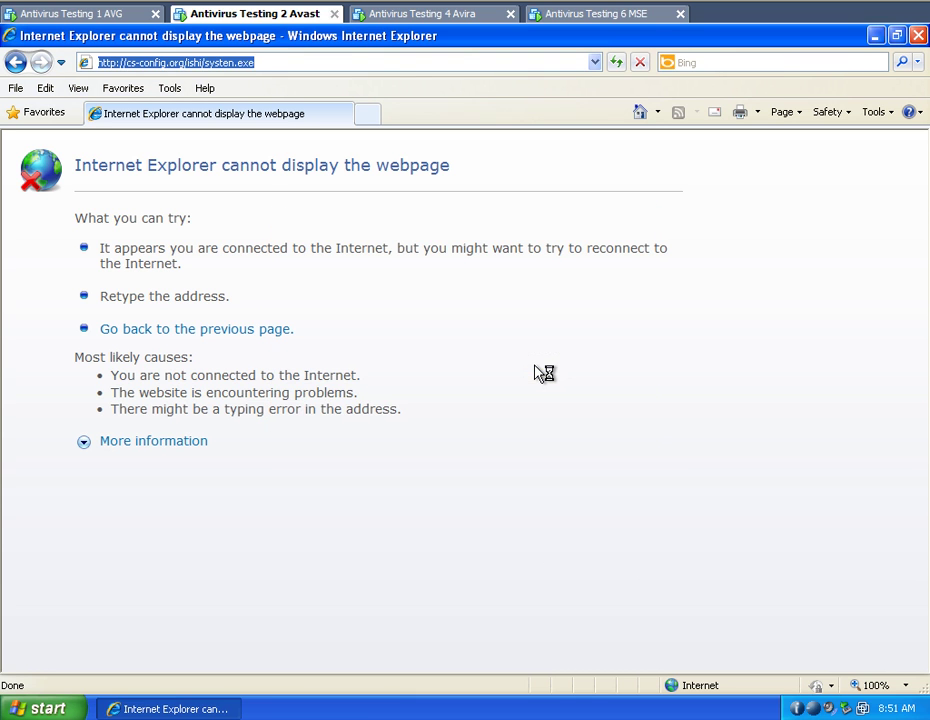
left_click(210, 710)
left_click(210, 710)
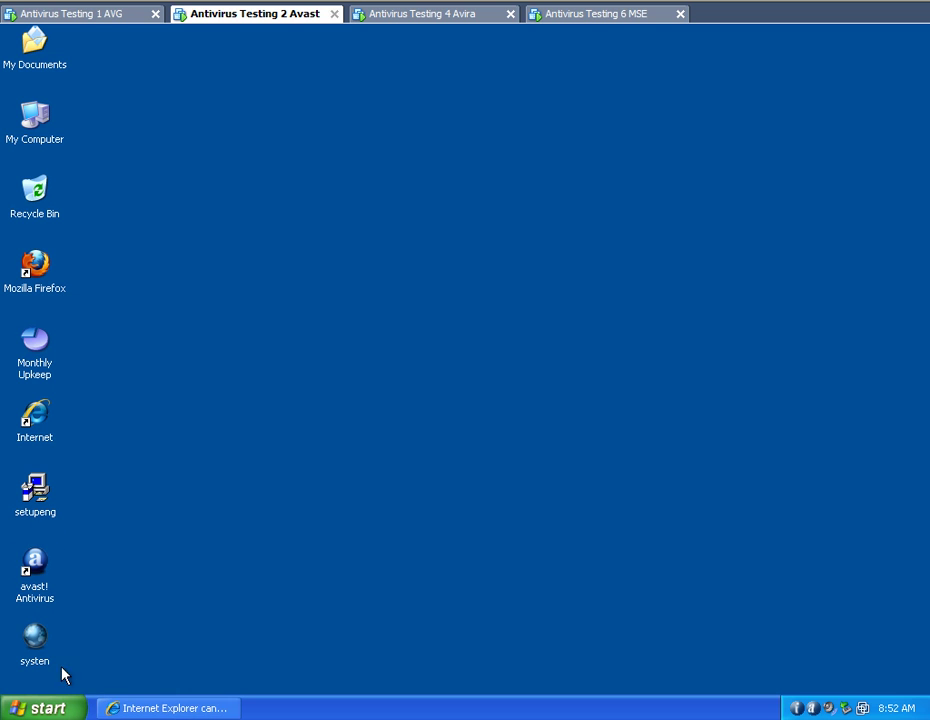
left_click(170, 712)
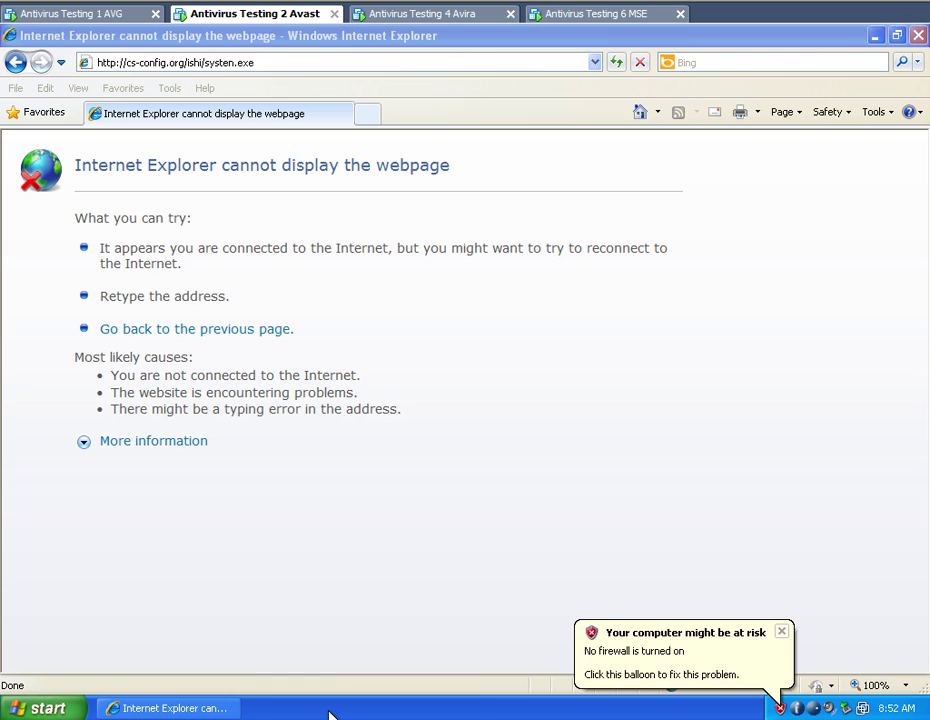
right_click(332, 712)
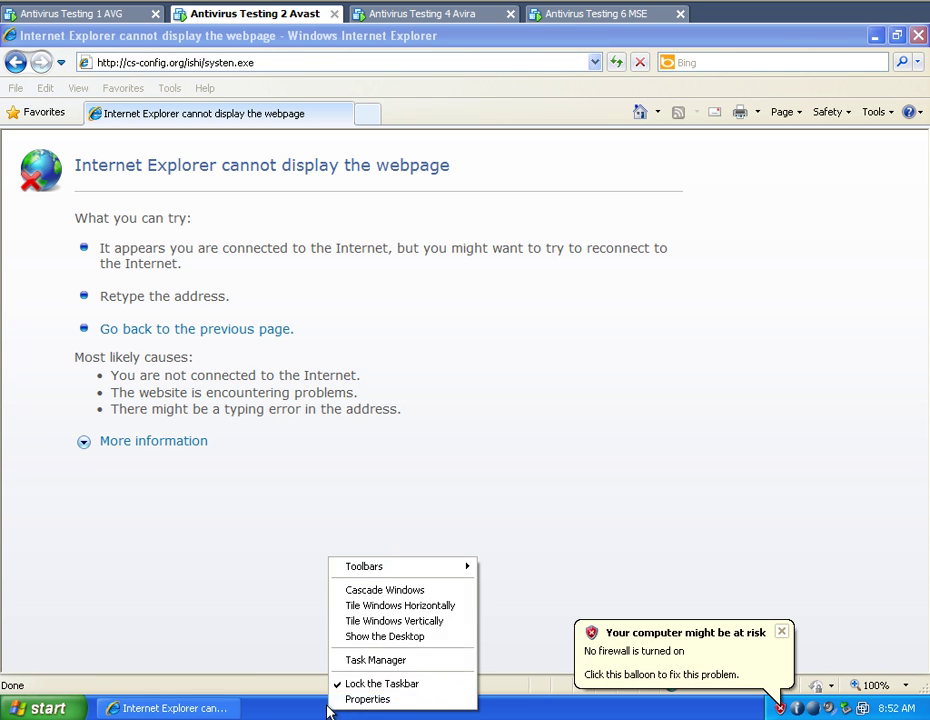
left_click(83, 20)
left_click(246, 24)
On the Avira machine, download systen.exe from cs-config.org, run it, and quit the application from its error dialog.
left_click(425, 22)
right_click(252, 68)
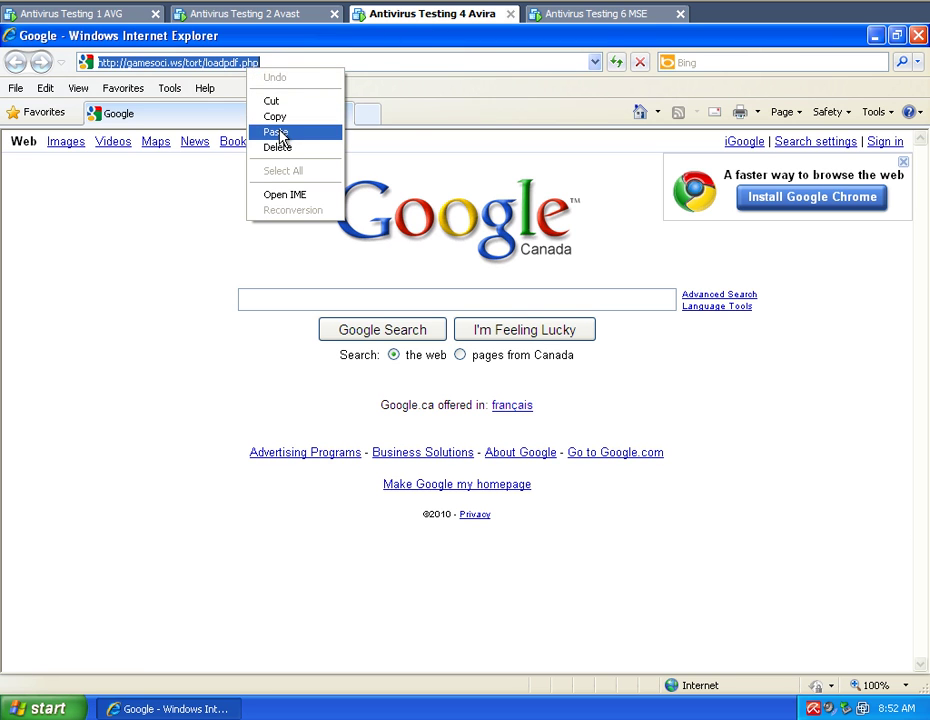
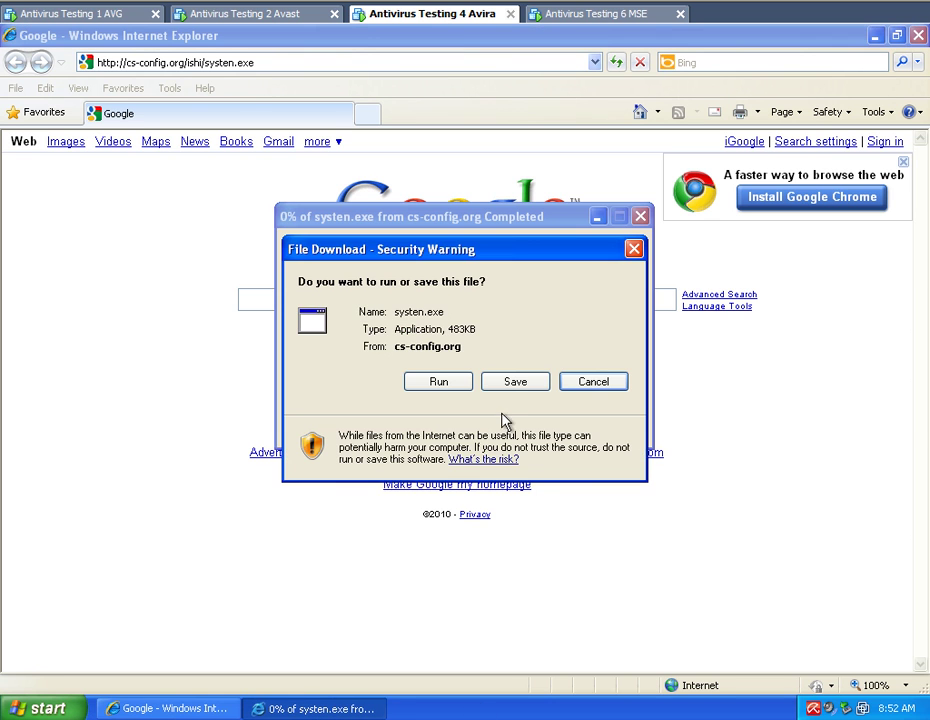
left_click(507, 384)
left_click(760, 572)
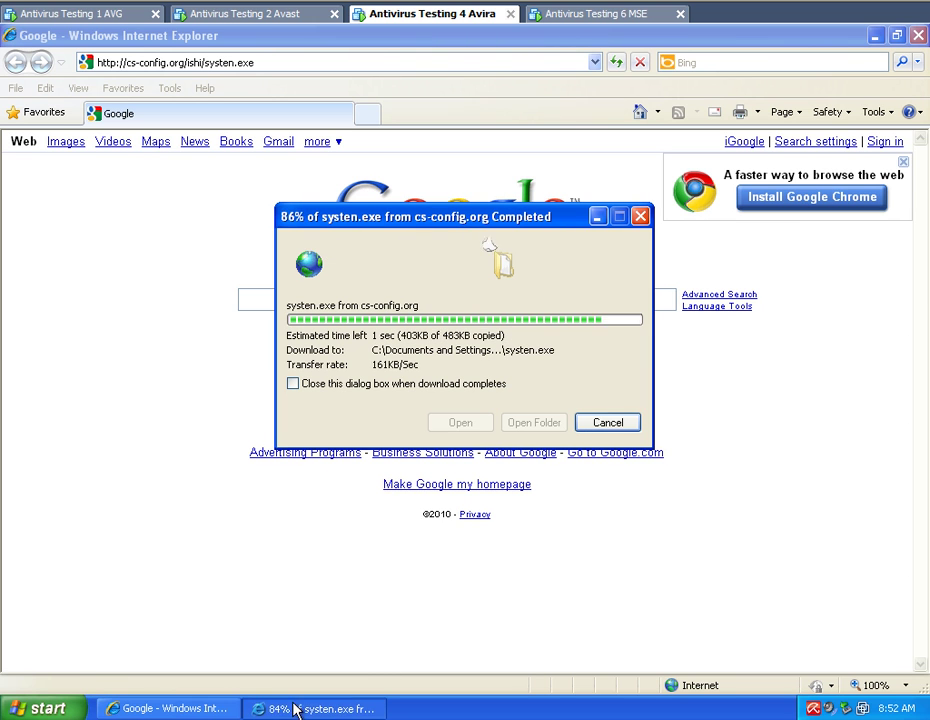
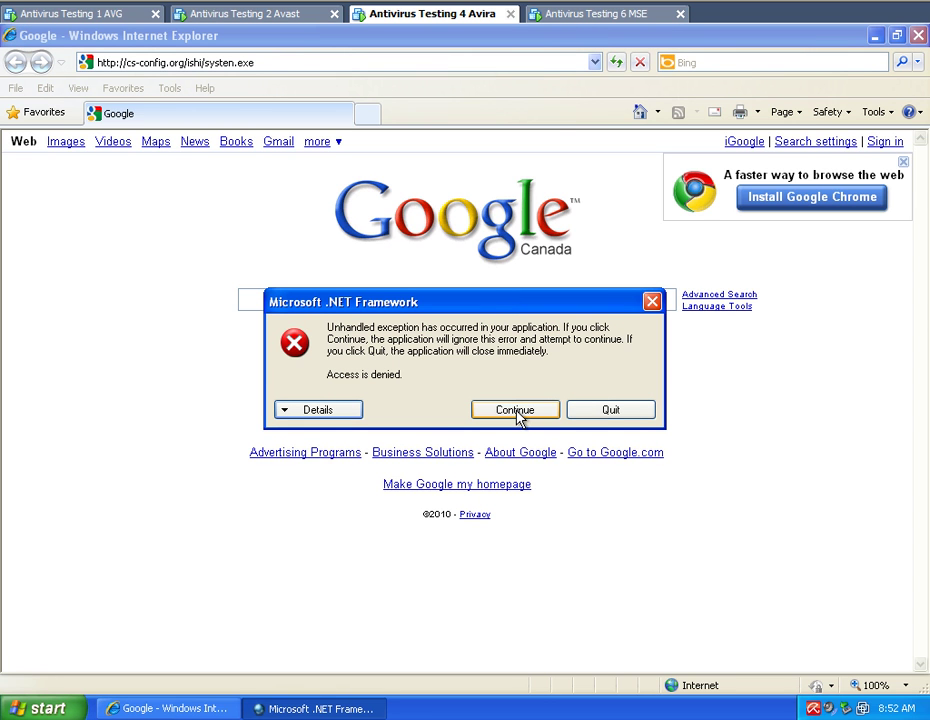
left_click(608, 411)
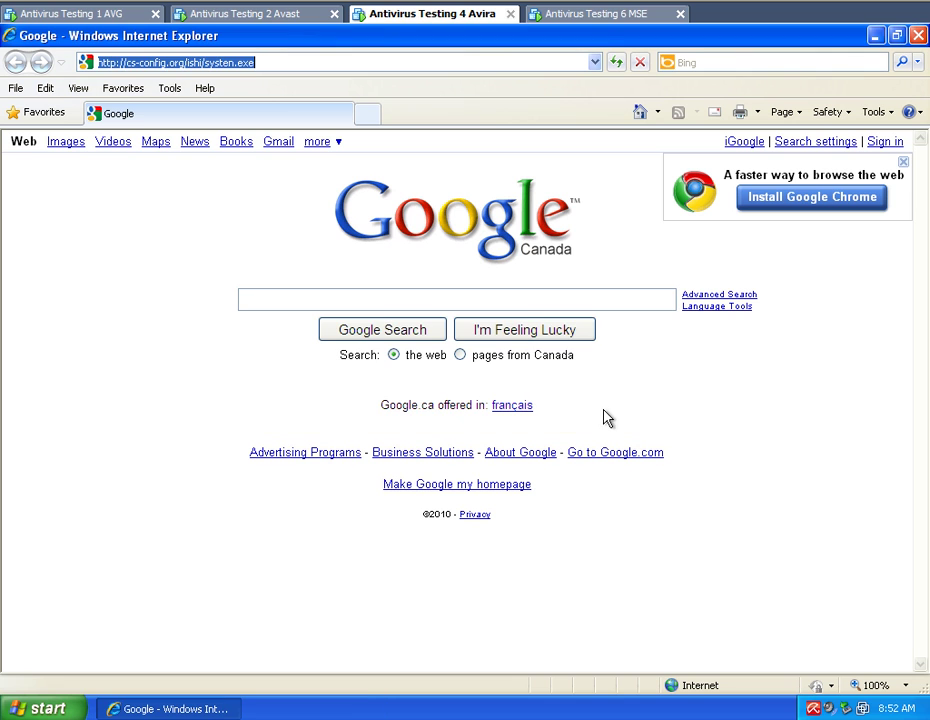
On the MSE machine, load cs-config.org/ishi/systen.exe and save the offered file to the desktop.
left_click(583, 14)
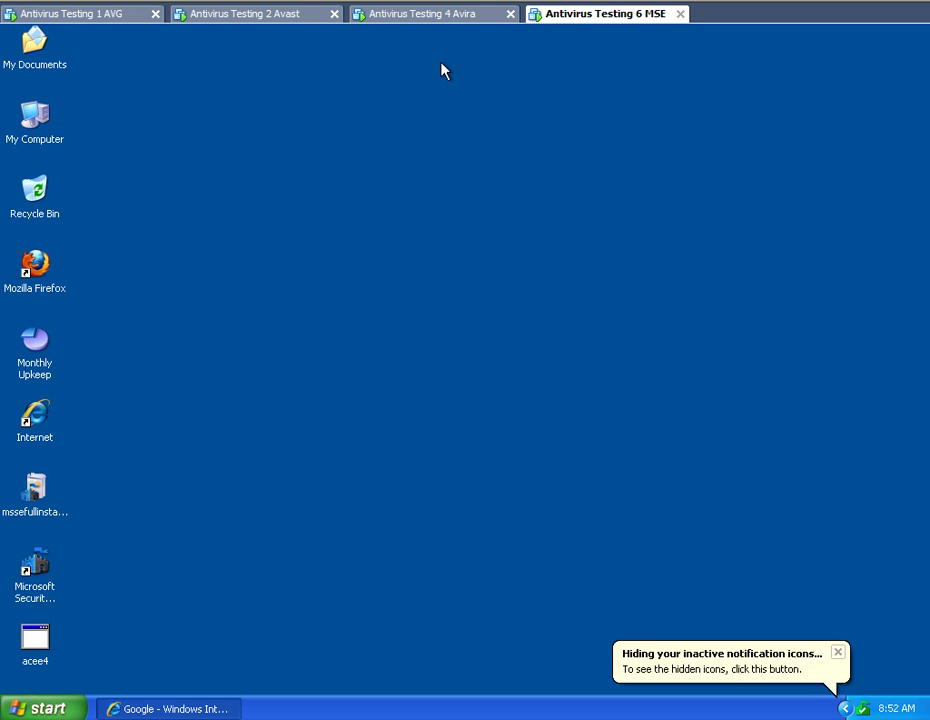
left_click(209, 700)
left_click(180, 60)
right_click(180, 60)
left_click(201, 124)
left_click(616, 62)
left_click(458, 14)
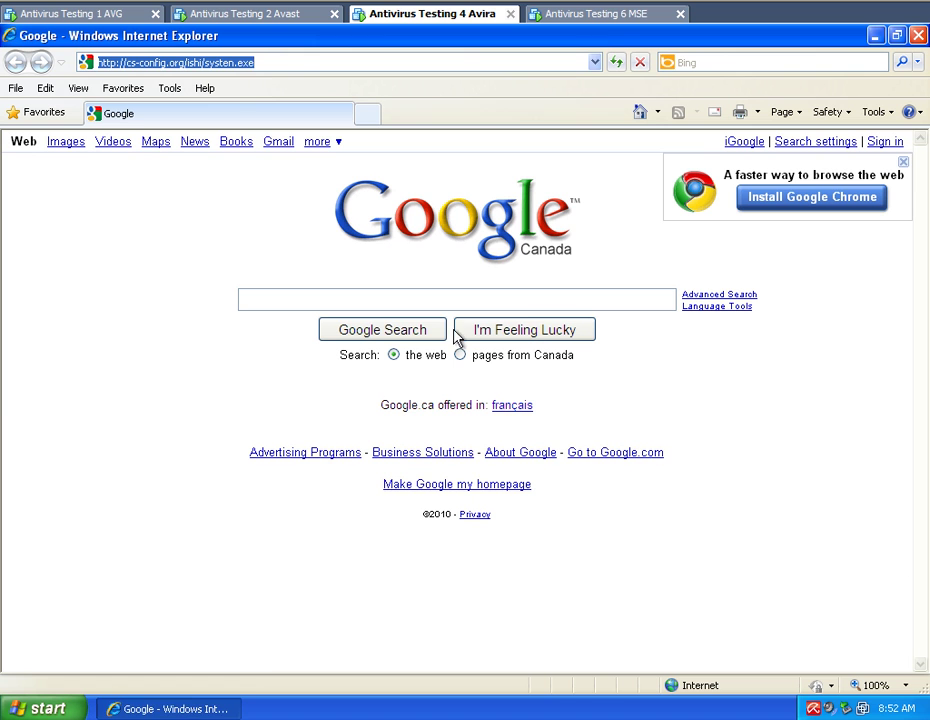
left_click(608, 16)
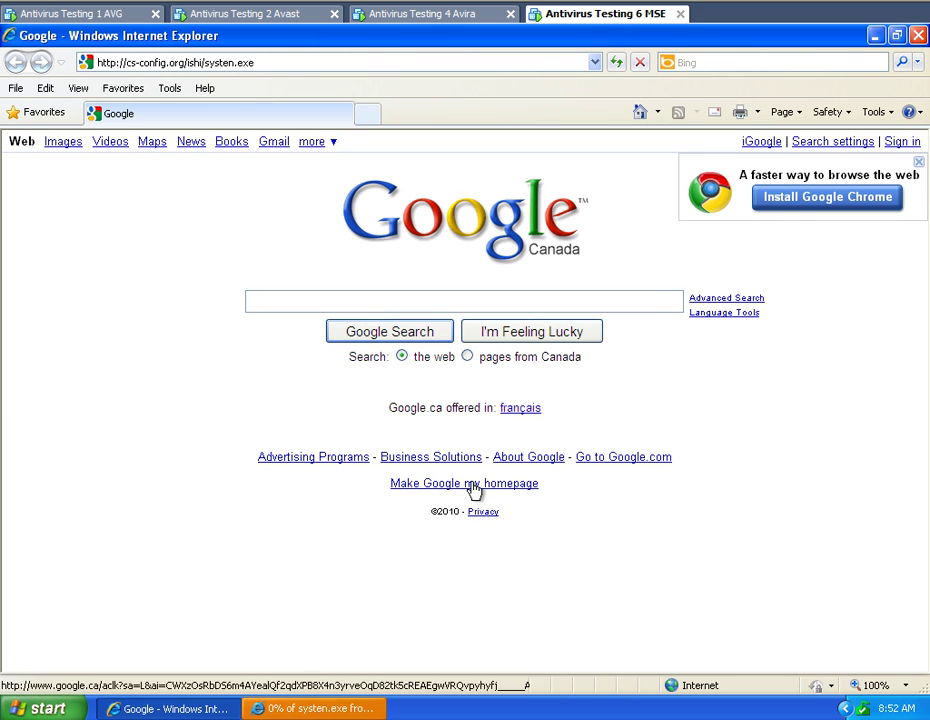
left_click(518, 382)
left_click(742, 568)
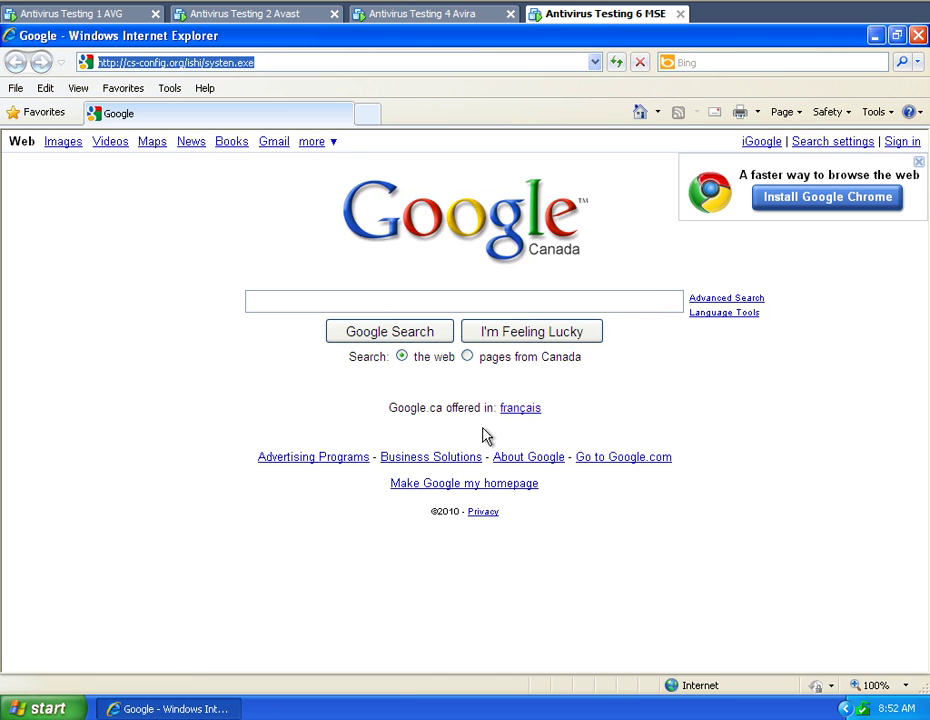
Show the MSE machine's desktop, run the acee4 file again and dismiss the resulting message.
left_click(207, 708)
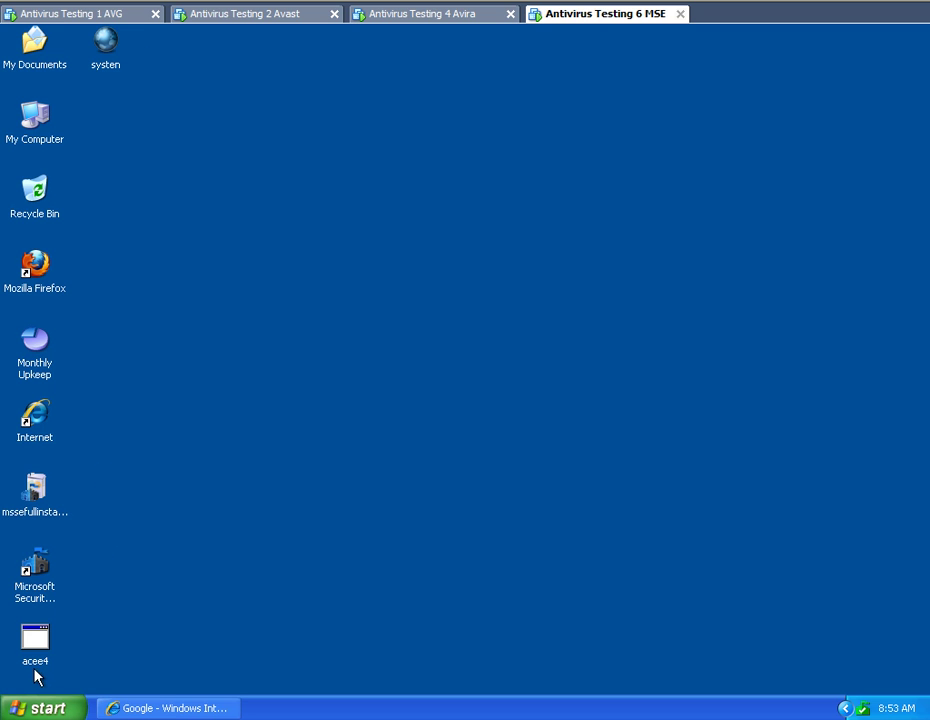
left_click(158, 708)
left_click(157, 709)
left_click(27, 652)
double_click(43, 660)
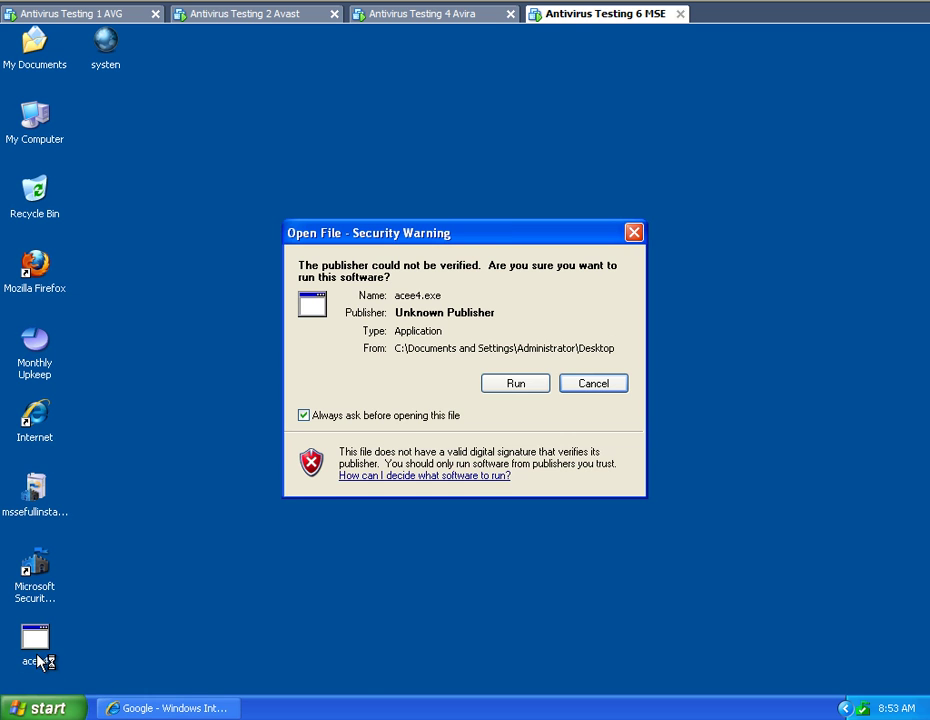
left_click(504, 386)
left_click(467, 412)
Launch the saved systen file from the MSE machine's desktop.
double_click(104, 44)
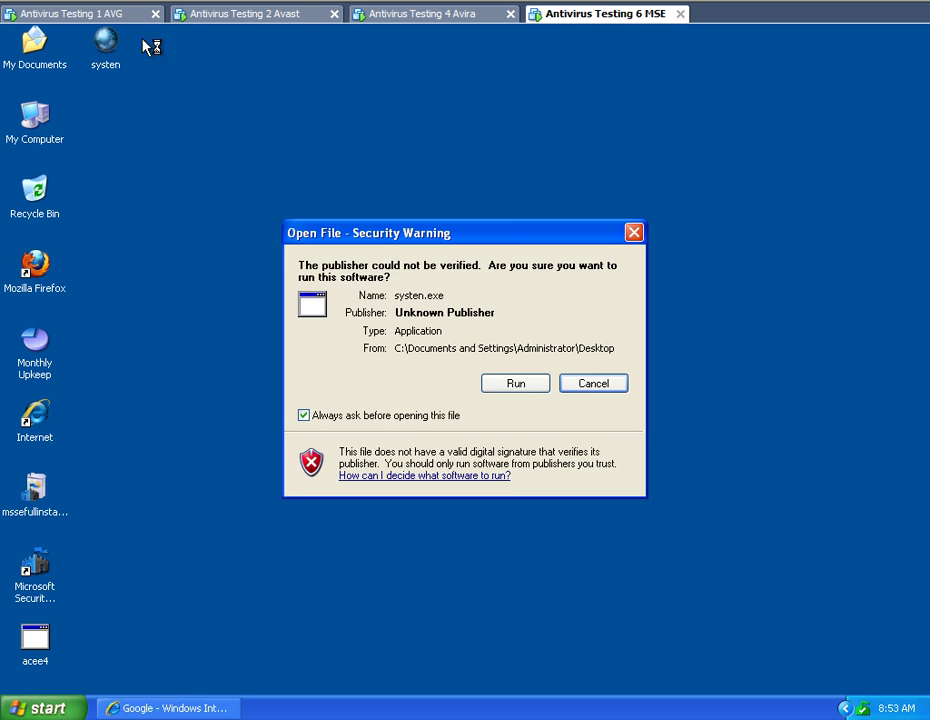